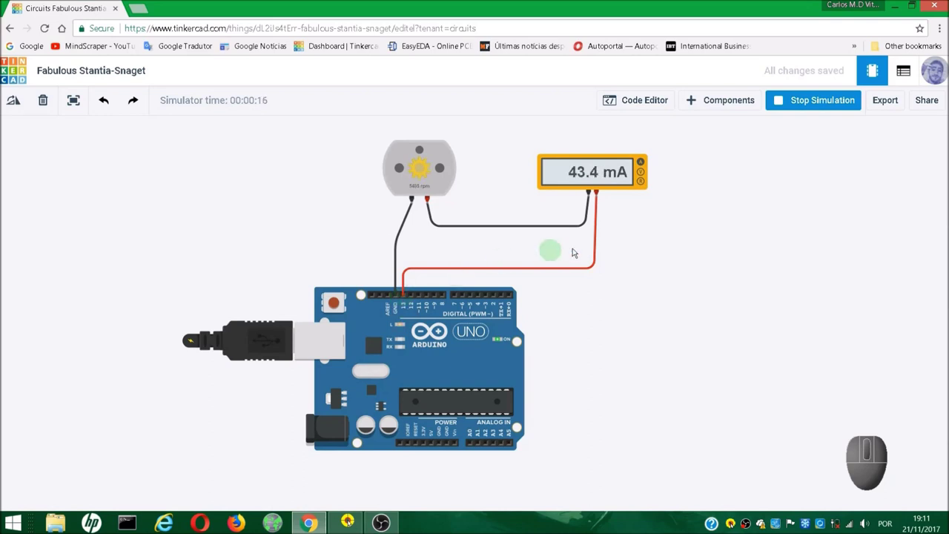
Stop the simulation and delete the red and two black wires on the motor and meter.
scroll(645, 257, "down", 2)
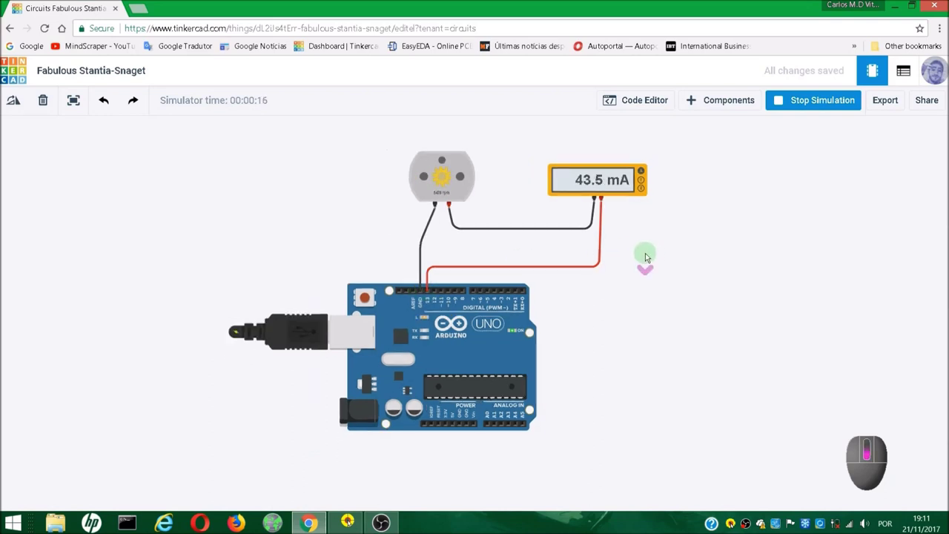
left_click(784, 103)
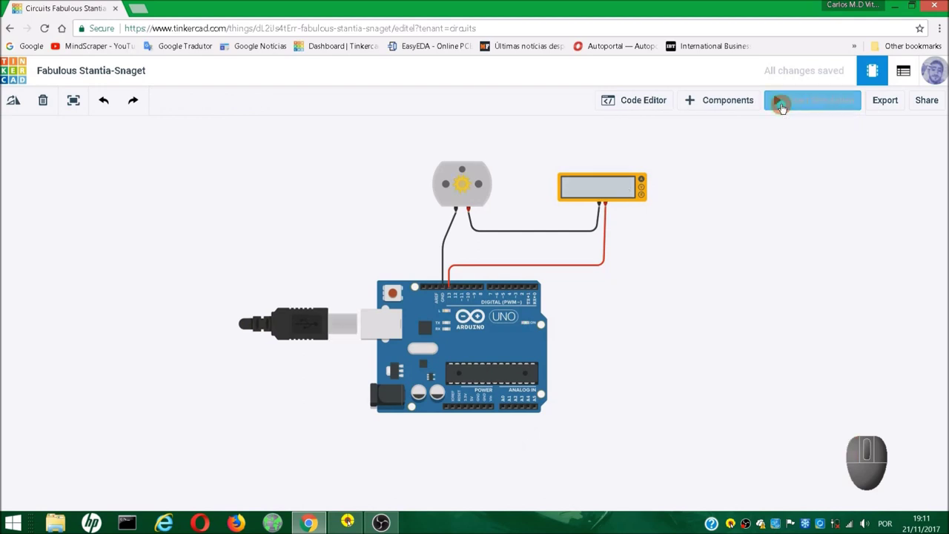
left_click(595, 266)
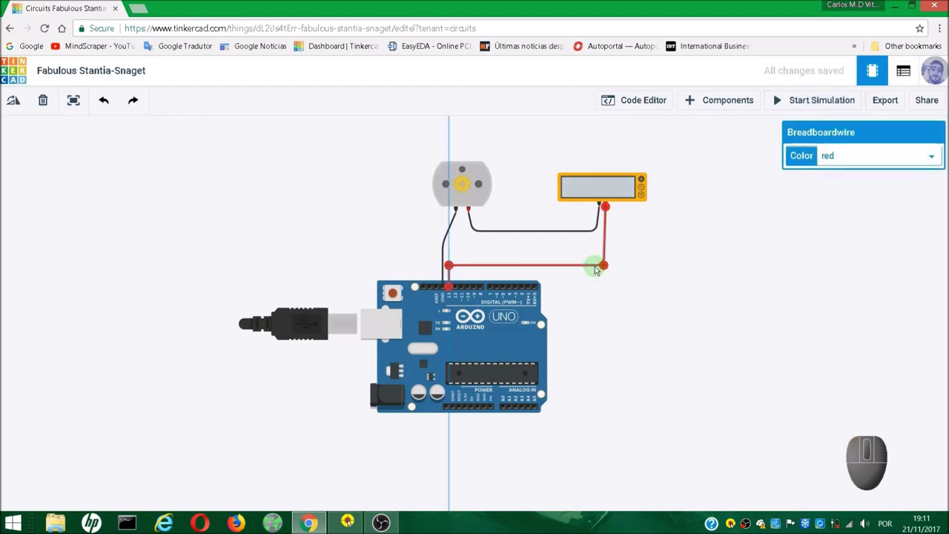
key("Delete")
left_click(567, 231)
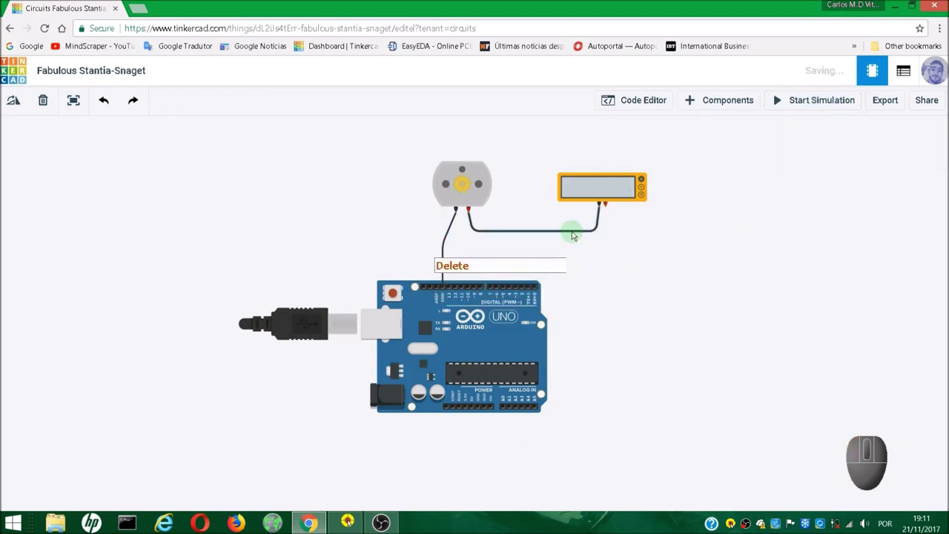
key("Delete")
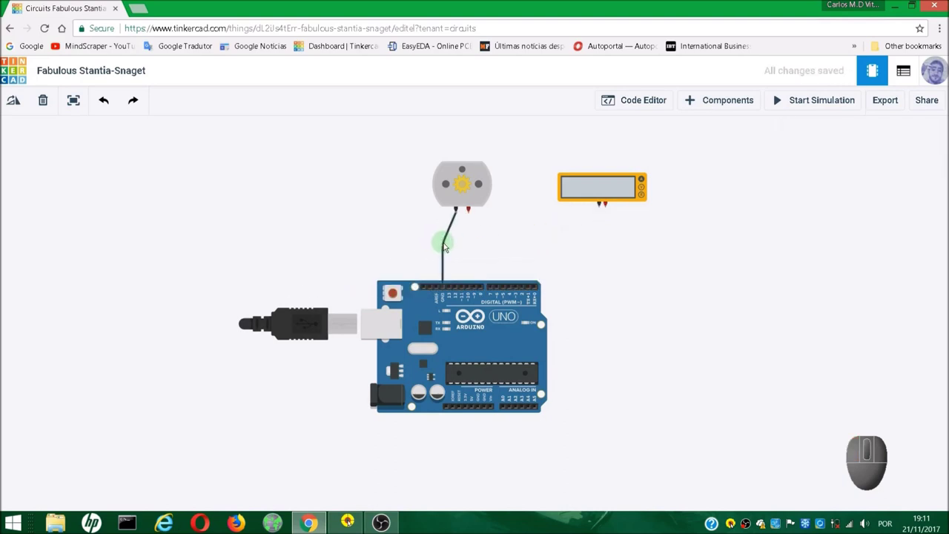
left_click(445, 242)
key("Delete")
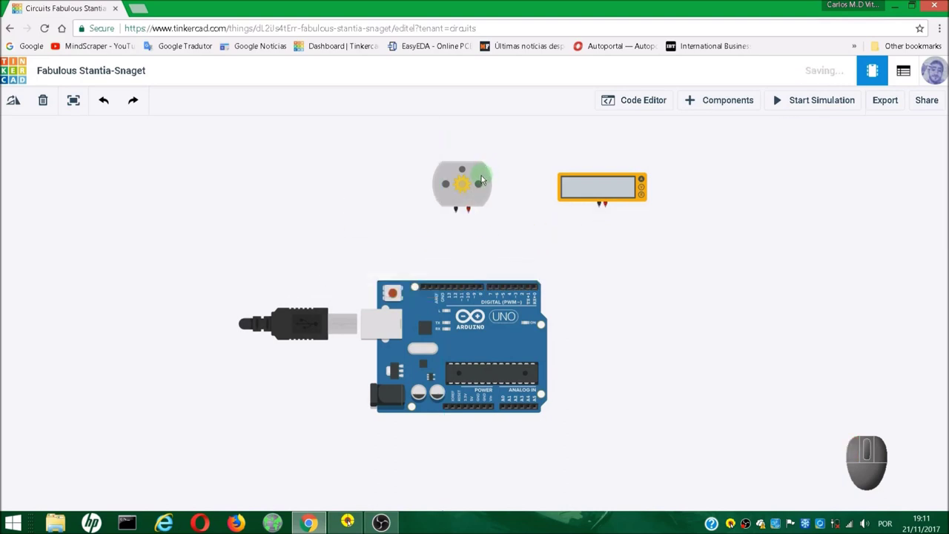
Move the DC motor up to the right and the multimeter up to the left.
left_click_drag(481, 175, 771, 247)
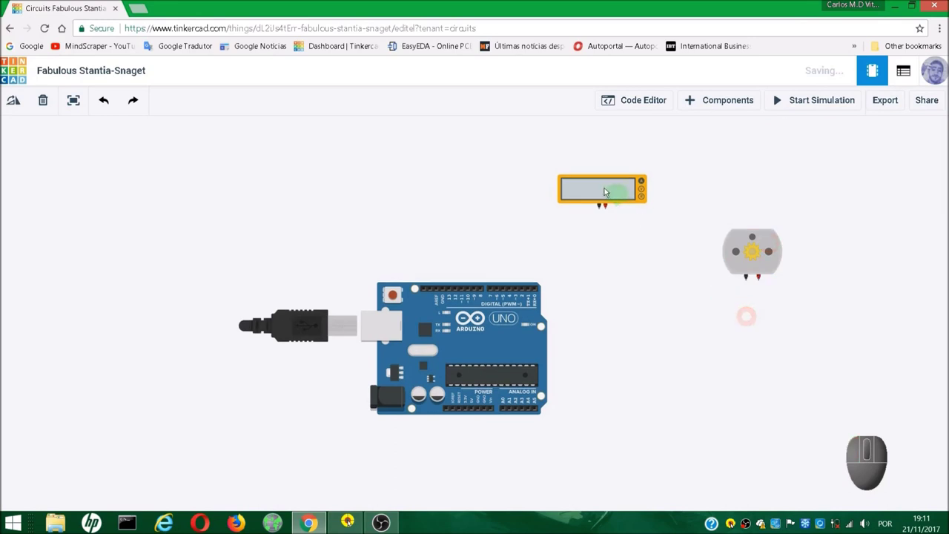
left_click_drag(602, 188, 451, 172)
left_click(486, 235)
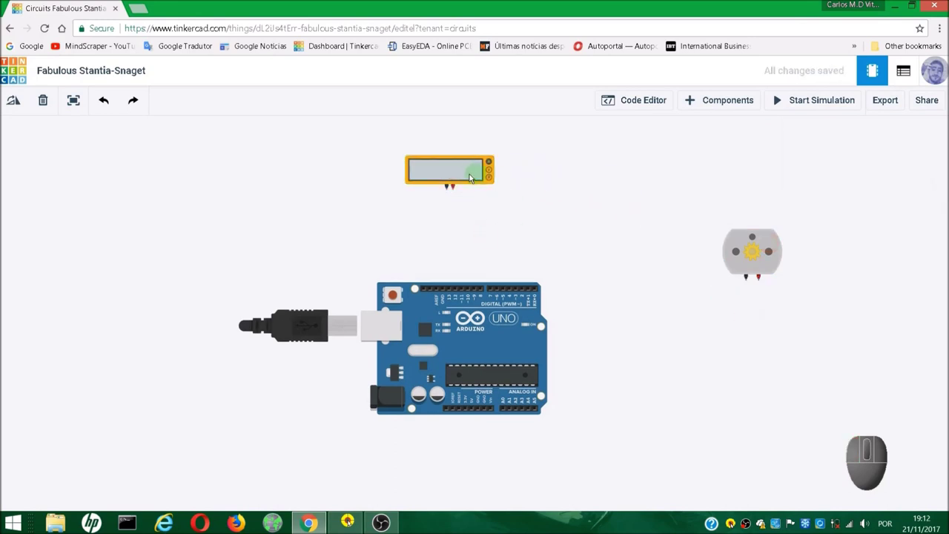
left_click_drag(738, 252, 681, 170)
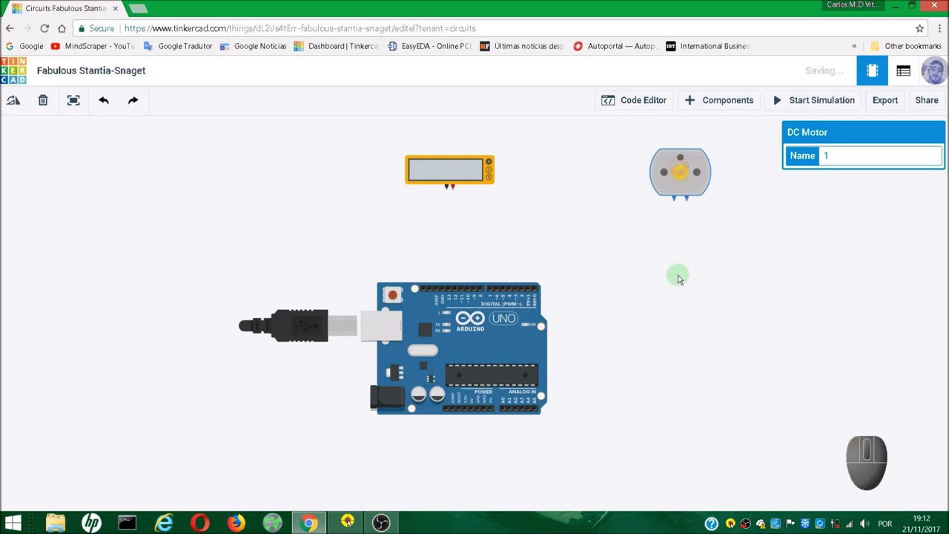
left_click(678, 274)
Drag a Relay SPDT from All Components onto the canvas right of the Arduino.
left_click(710, 103)
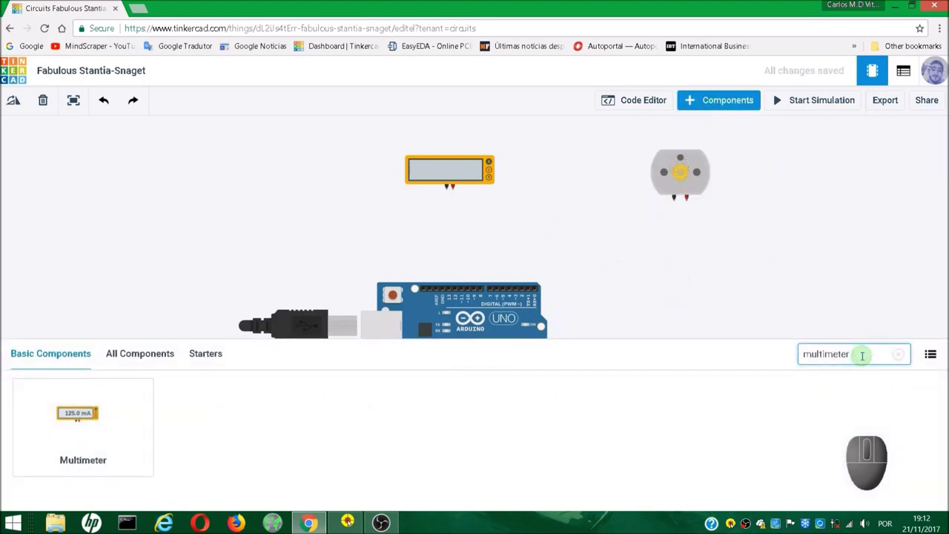
key("BackSpace")
key("BackSpace")
key("BackSpace")
key("BackSpace")
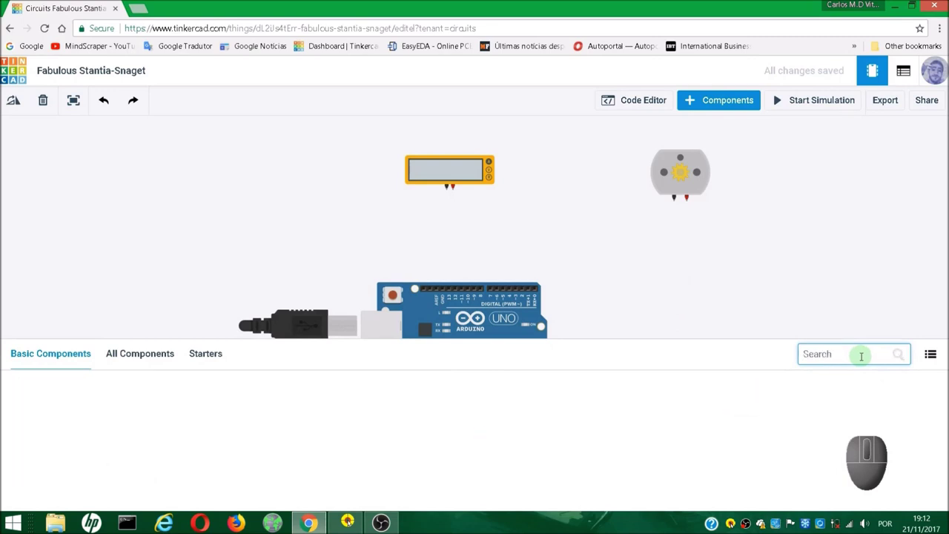
type("re")
scroll(801, 385, "down", 2)
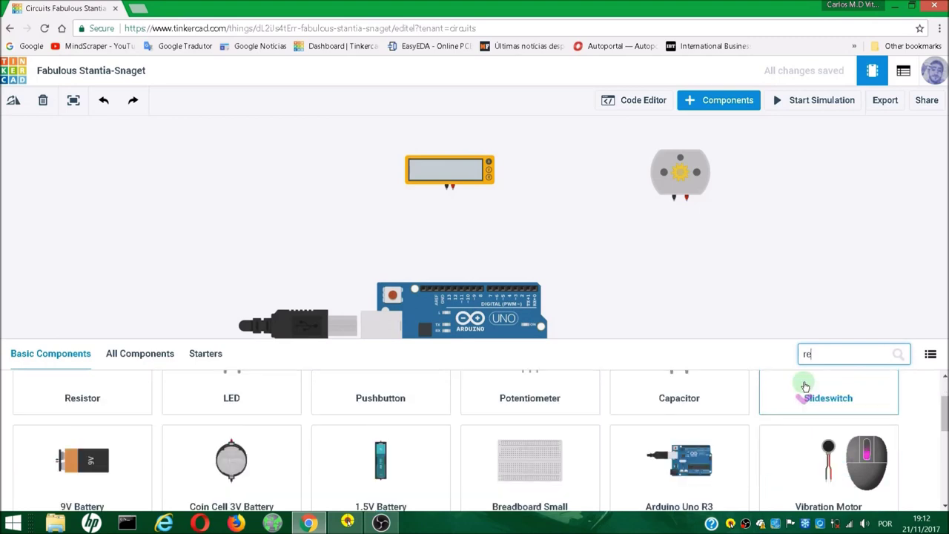
scroll(742, 434, "down", 3)
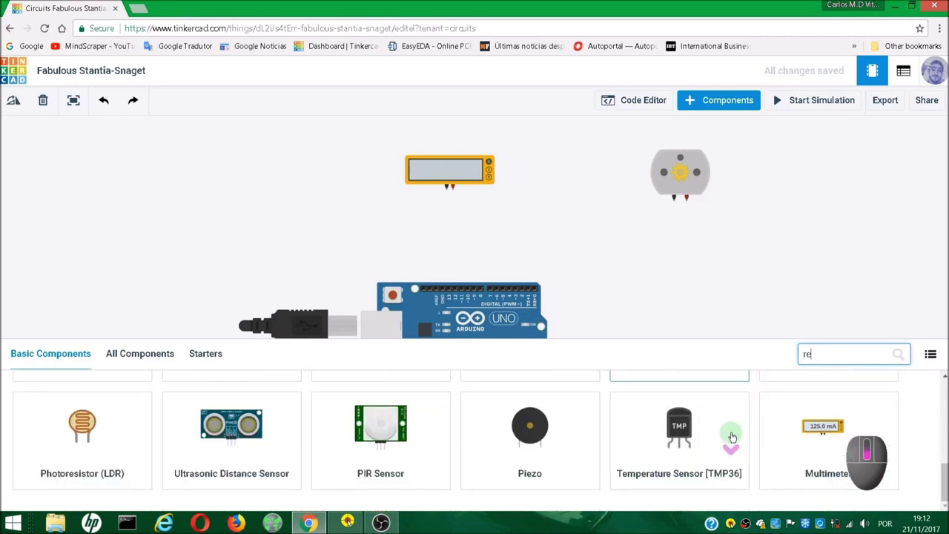
scroll(732, 437, "up", 5)
left_click(171, 356)
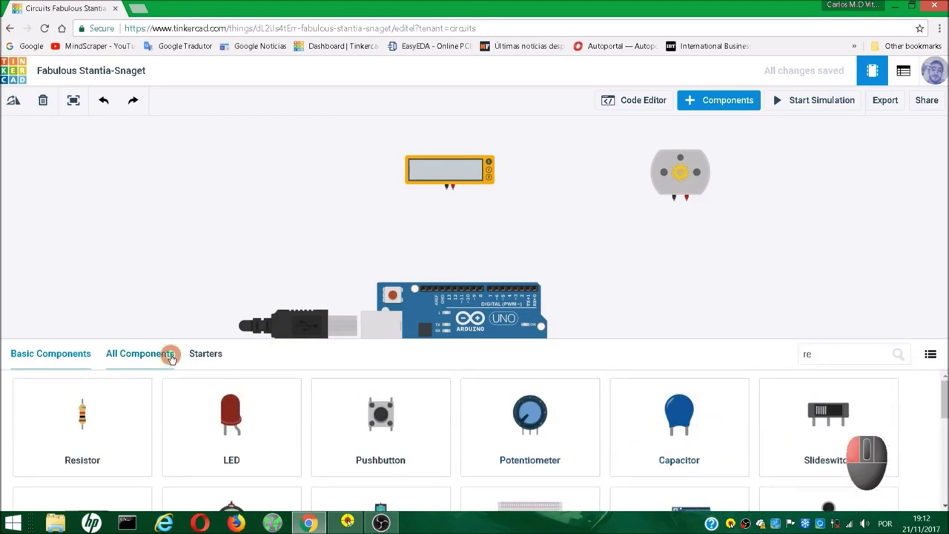
scroll(499, 405, "down", 10)
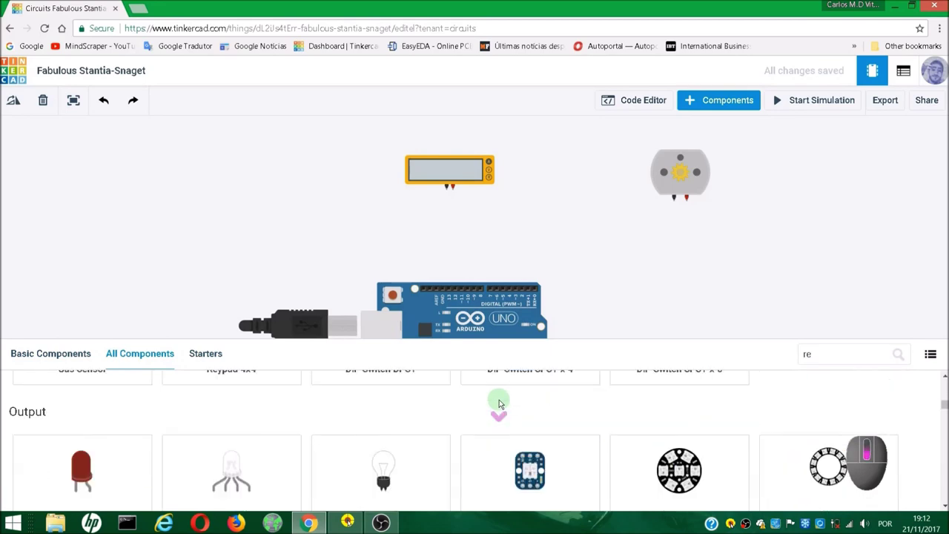
scroll(498, 404, "down", 5)
scroll(498, 404, "down", 8)
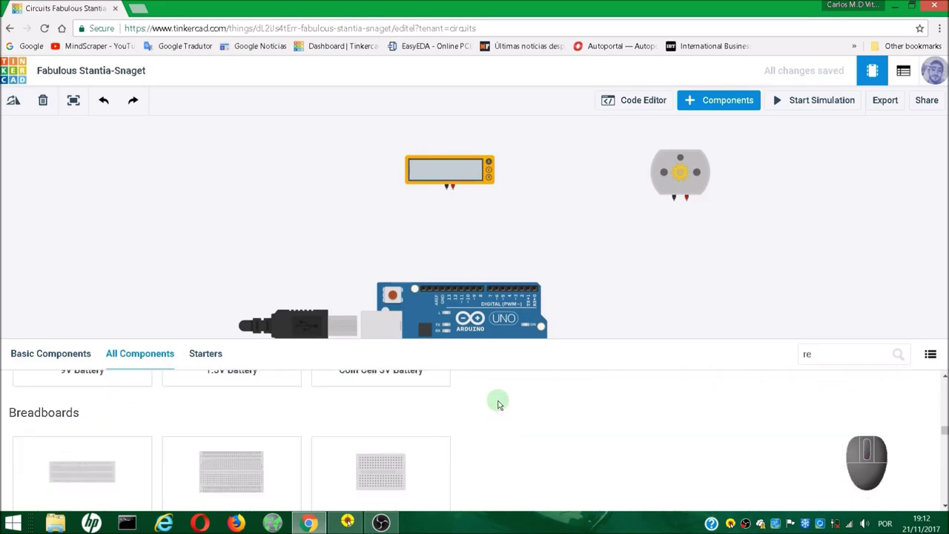
scroll(499, 404, "down", 3)
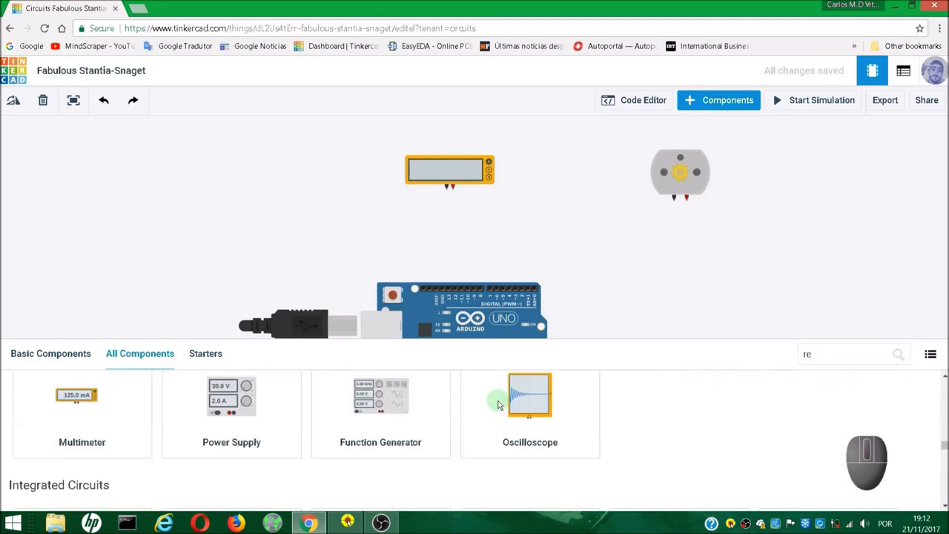
scroll(498, 404, "down", 3)
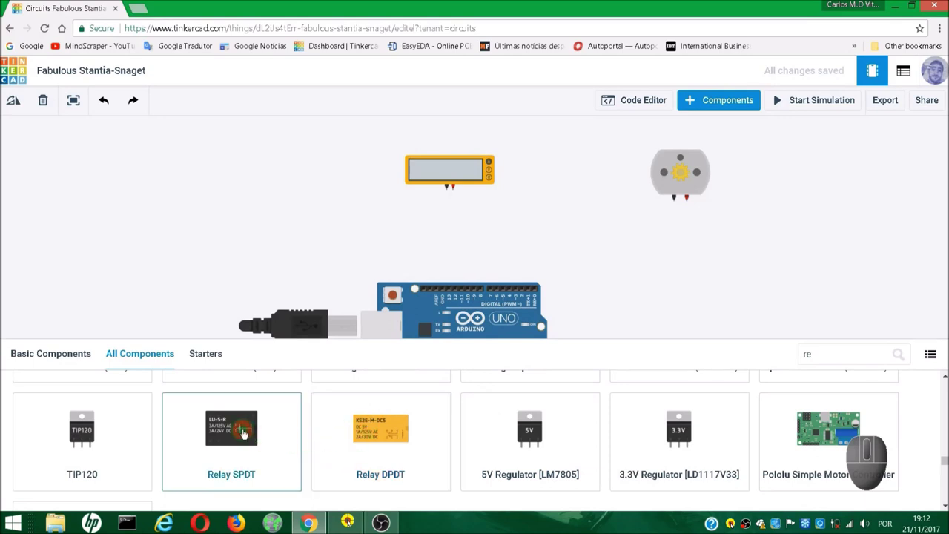
left_click_drag(244, 434, 627, 277)
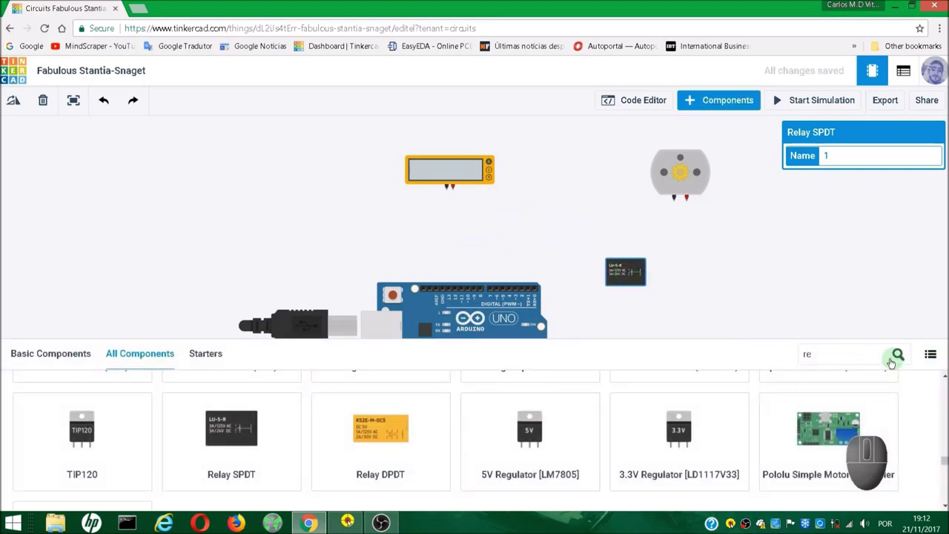
left_click(860, 356)
Search 'bat', place a 9V Battery below the relay, and close the parts library.
key("BackSpace")
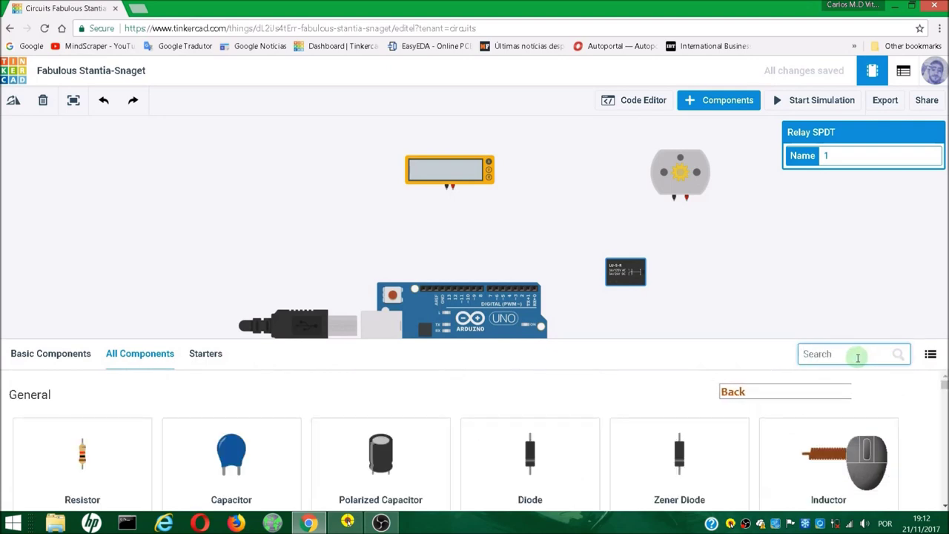
type("bat")
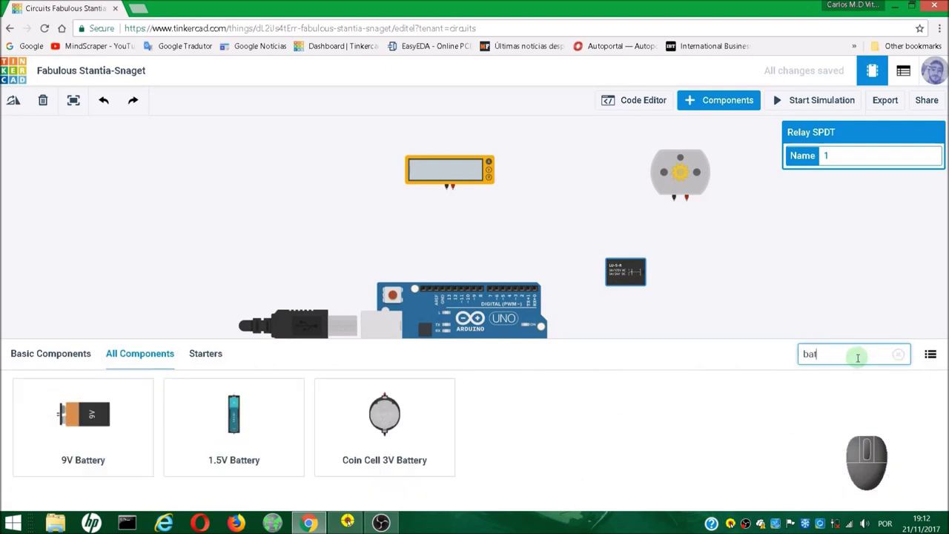
left_click_drag(119, 423, 720, 361)
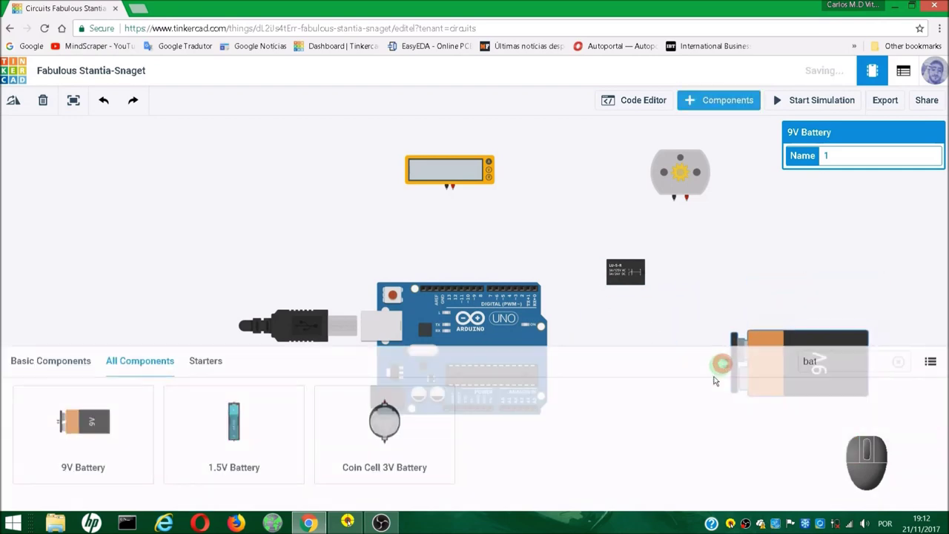
left_click(719, 292)
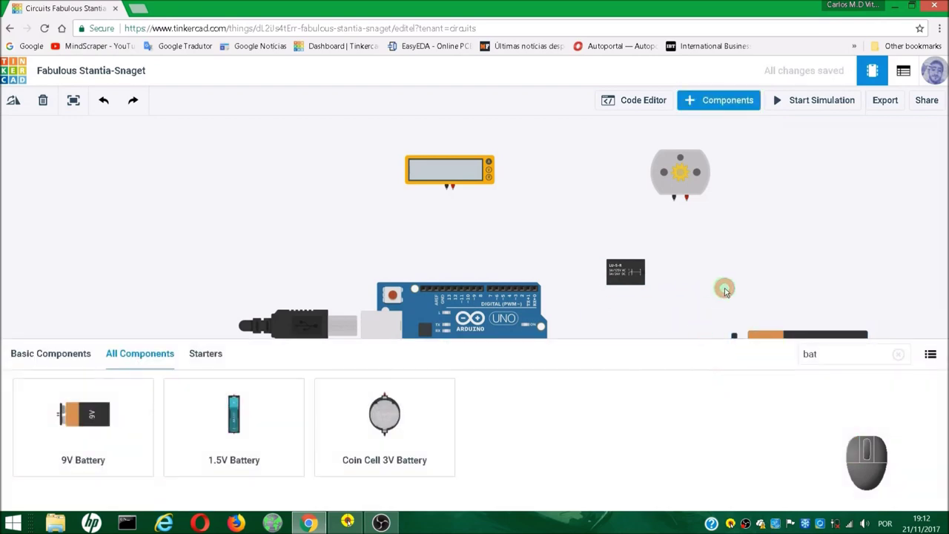
left_click(710, 104)
scroll(697, 333, "up", 2)
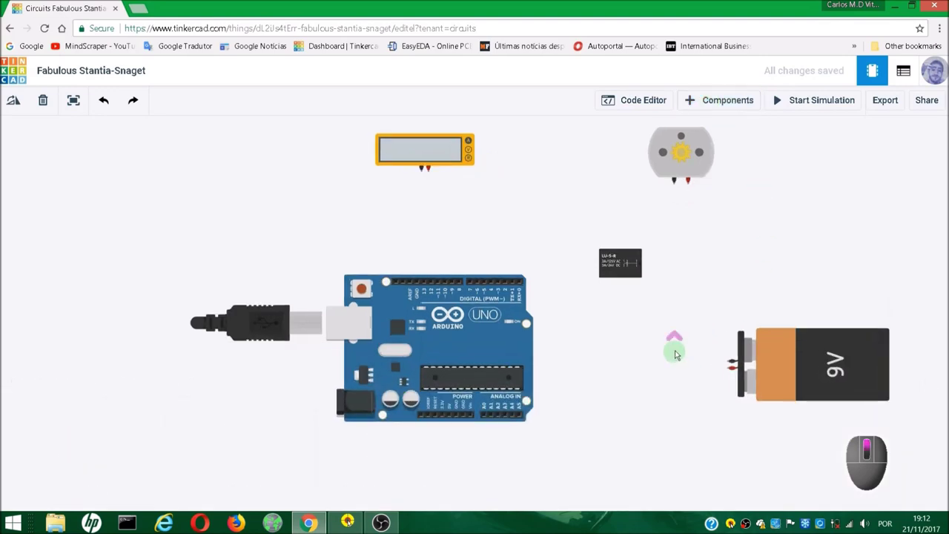
scroll(586, 279, "up", 5)
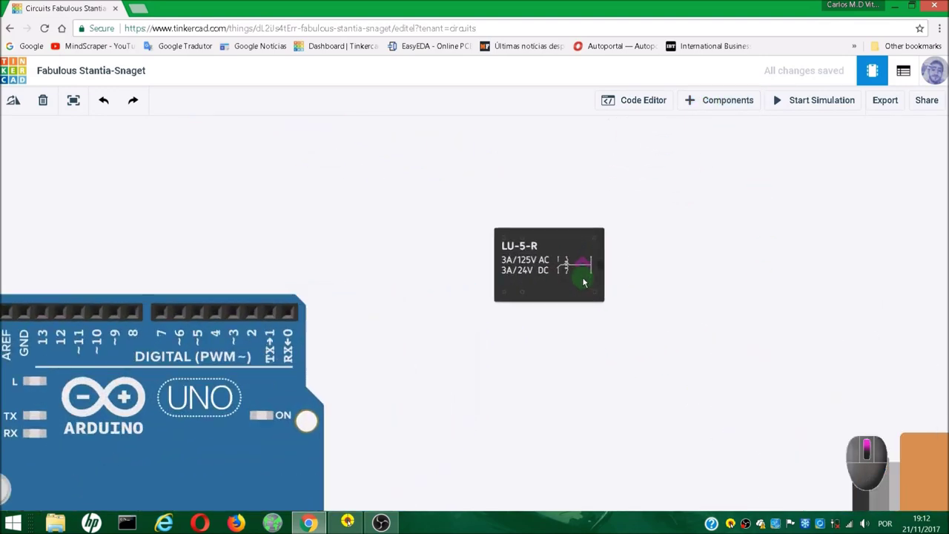
scroll(583, 282, "up", 2)
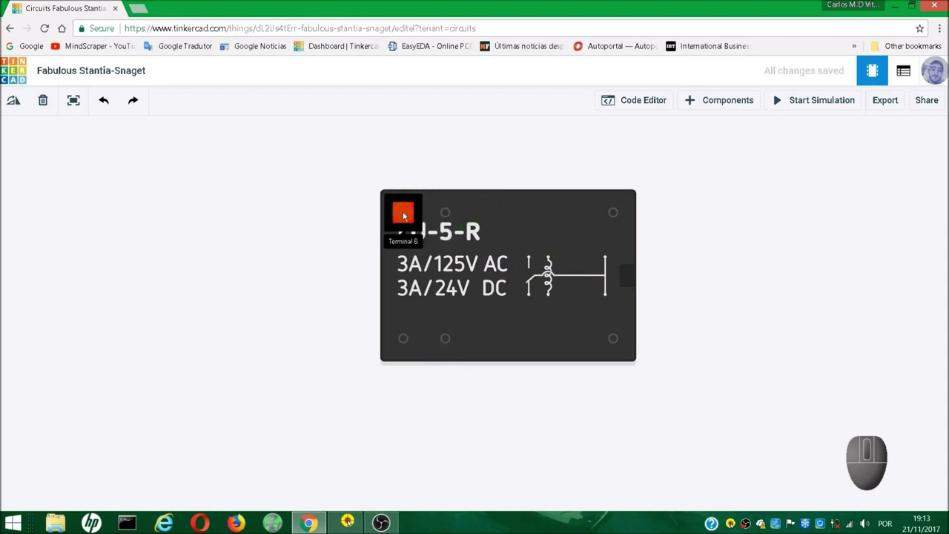
left_click(434, 201)
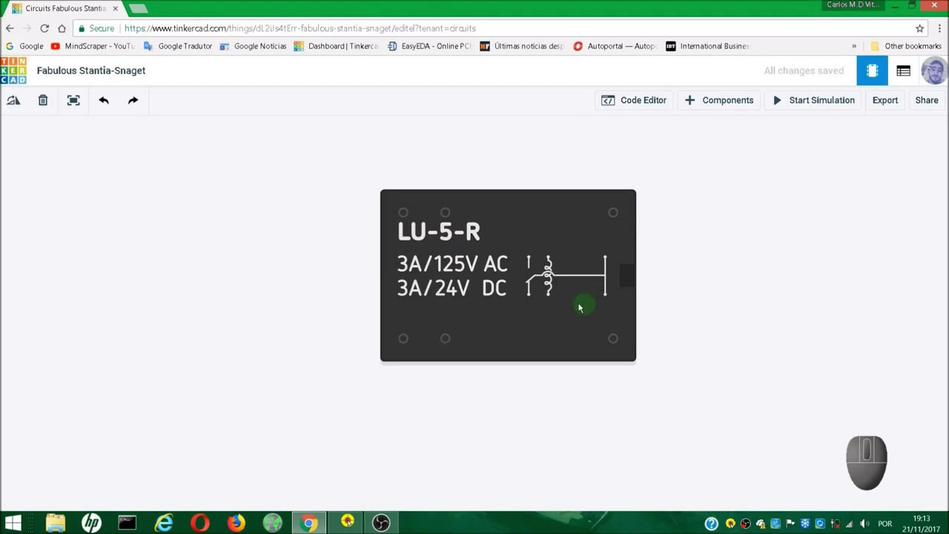
scroll(576, 309, "down", 5)
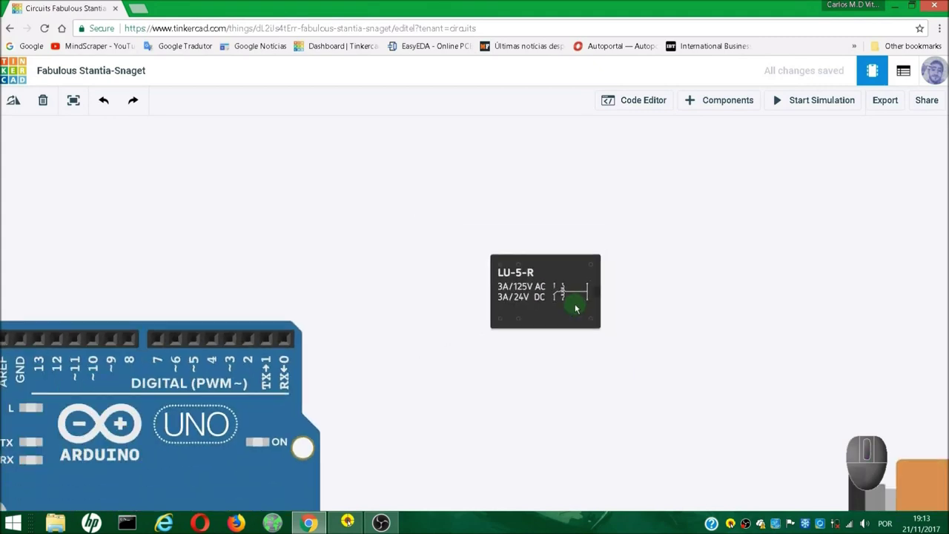
scroll(576, 308, "down", 5)
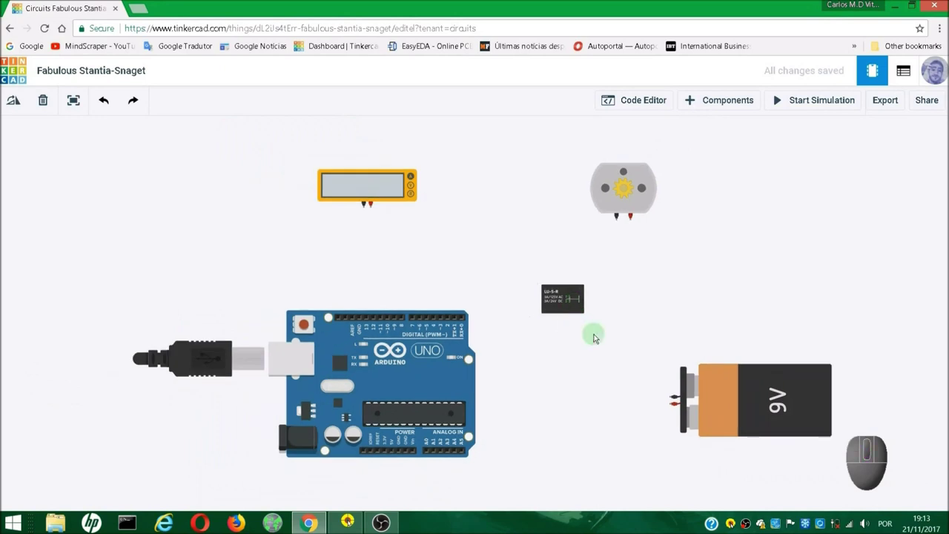
Wire Arduino GND to the multimeter's negative terminal with a black wire.
middle_click_drag(593, 333, 584, 320)
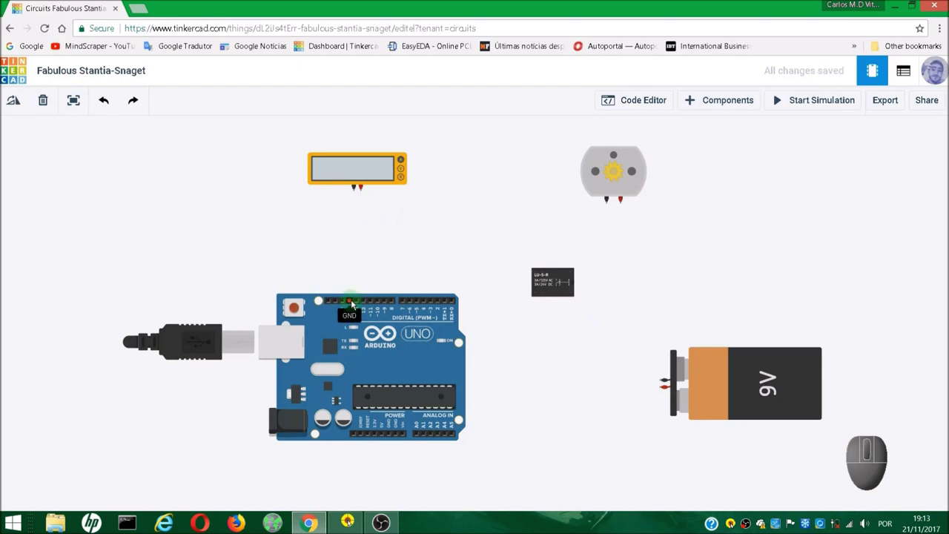
left_click_drag(352, 303, 355, 191)
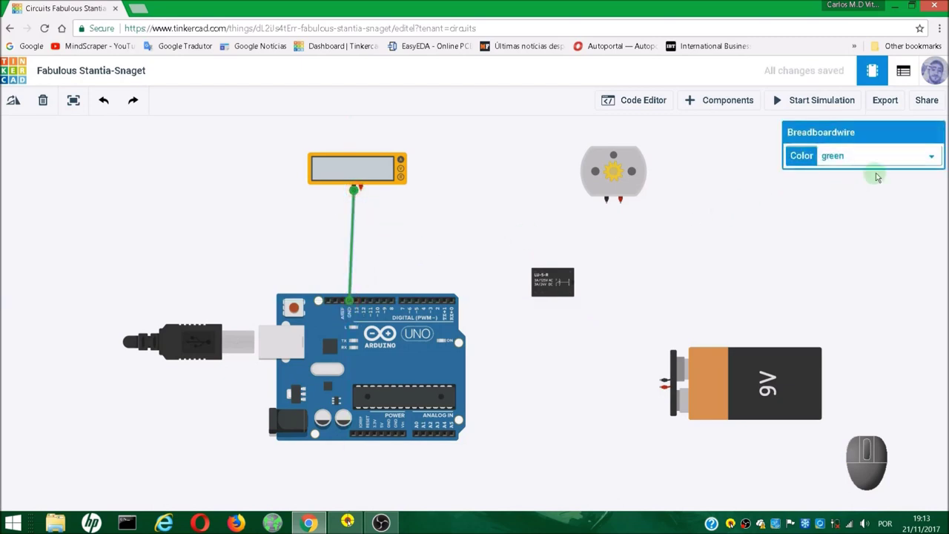
left_click(883, 163)
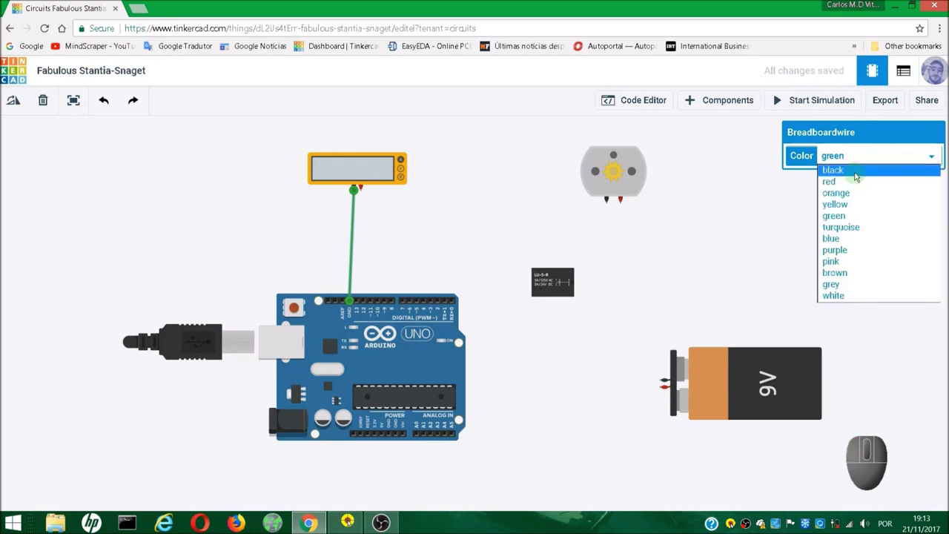
left_click(853, 169)
left_click(415, 244)
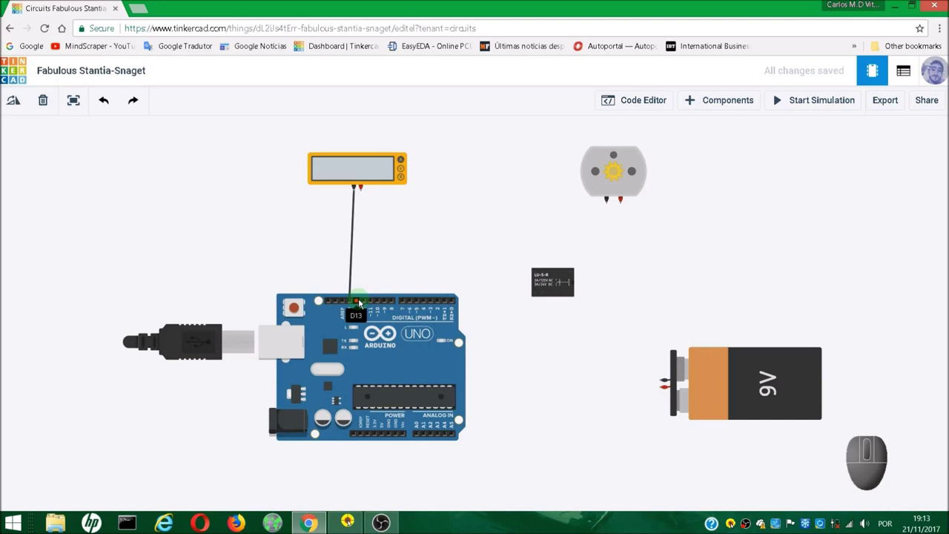
Route a bent wire from Arduino pin 13 around the board to relay Terminal 8.
left_click(357, 302)
left_click(363, 275)
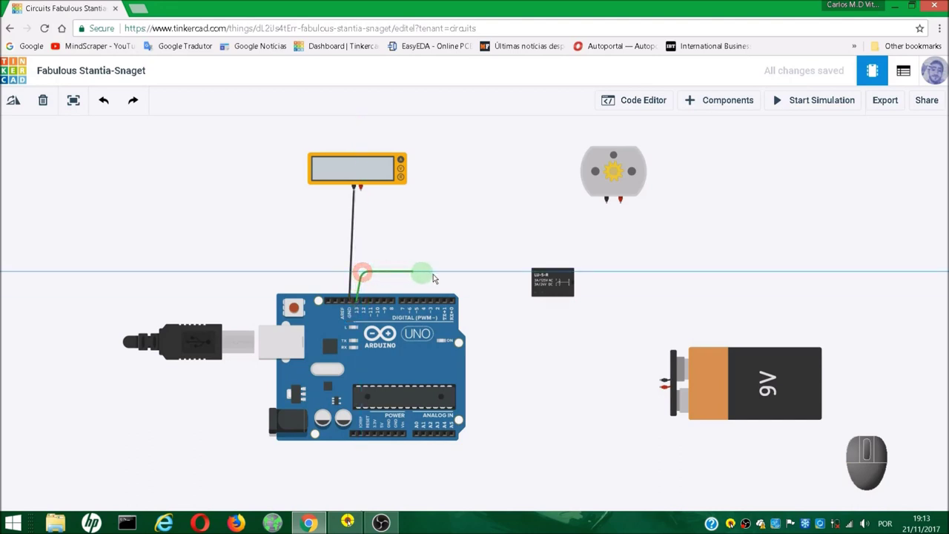
left_click(486, 273)
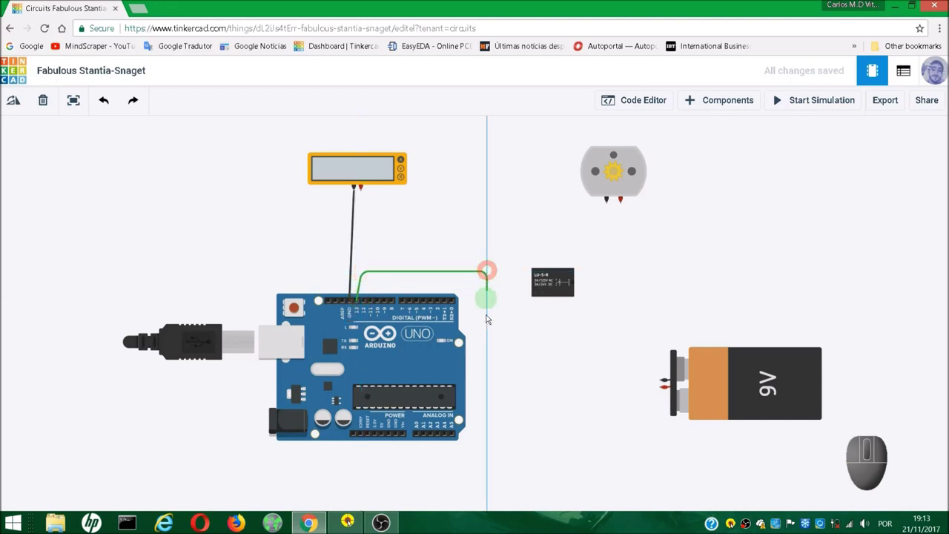
left_click(487, 354)
left_click(556, 355)
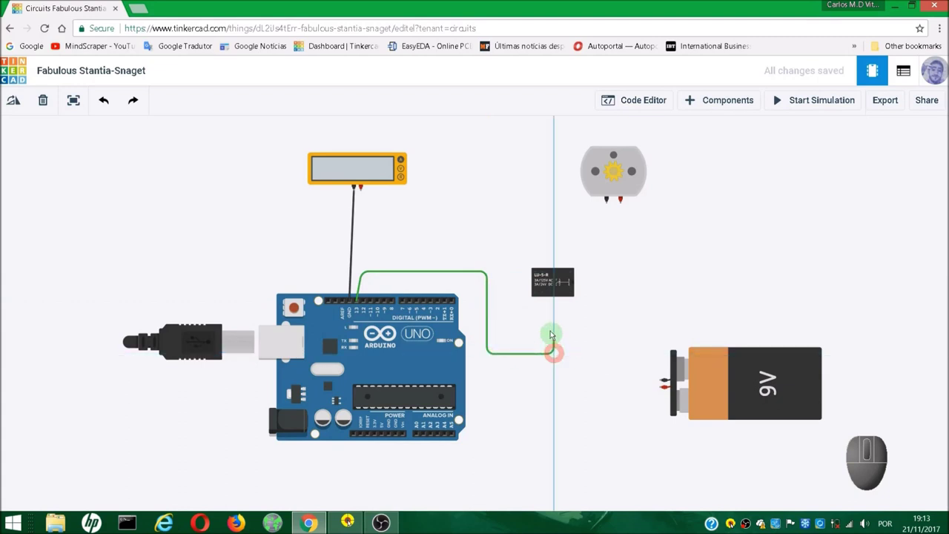
scroll(549, 319, "up", 5)
scroll(553, 302, "up", 2)
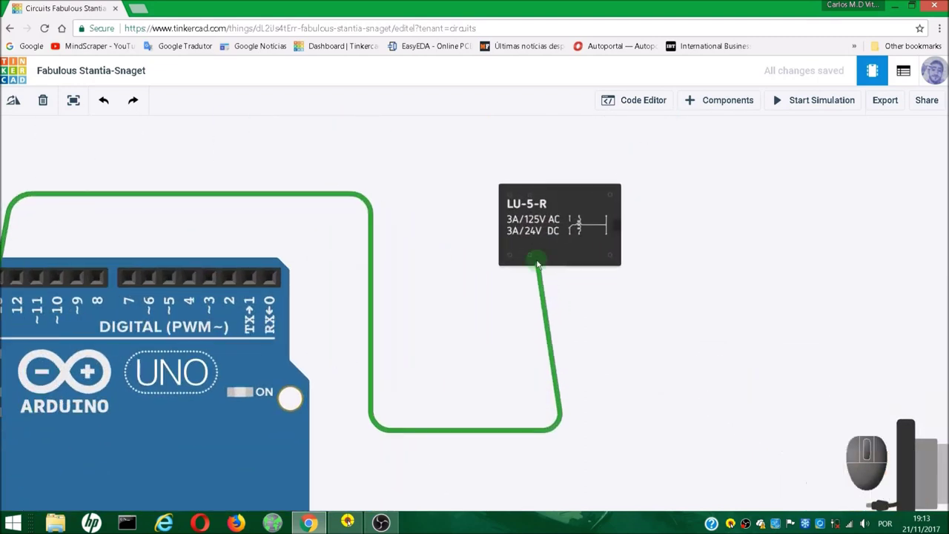
left_click(575, 236)
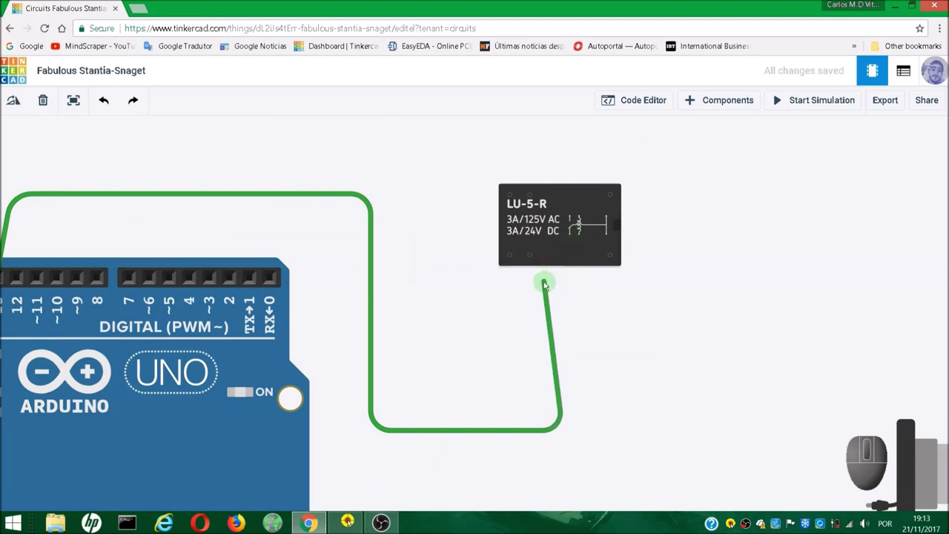
left_click(532, 258)
scroll(530, 348, "down", 5)
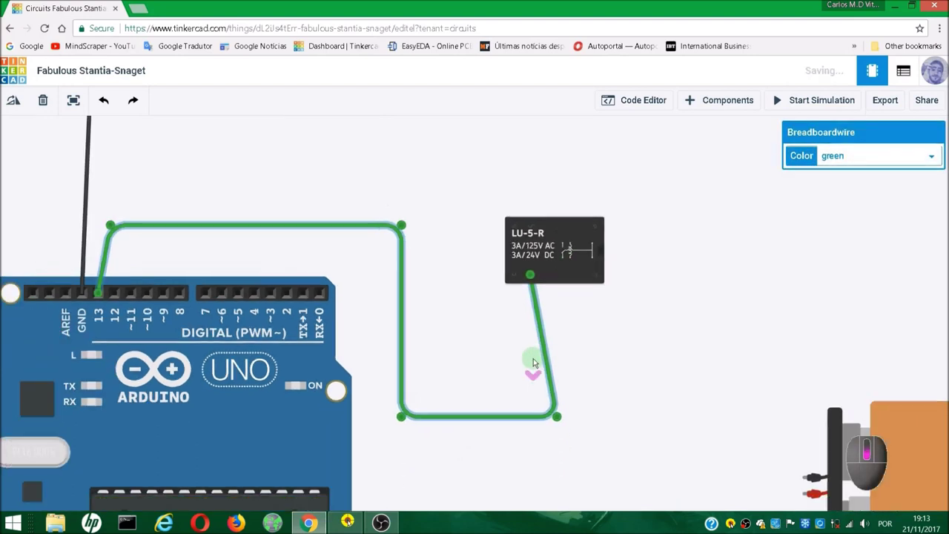
left_click(586, 350)
Run a wire from the relay's top terminal over the Arduino to the multimeter's Positive terminal.
scroll(553, 282, "up", 2)
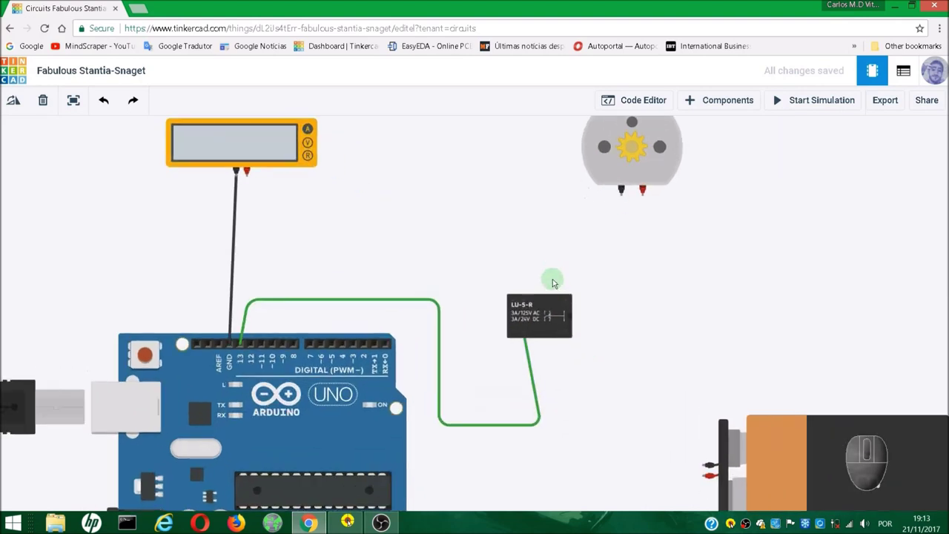
left_click(522, 304)
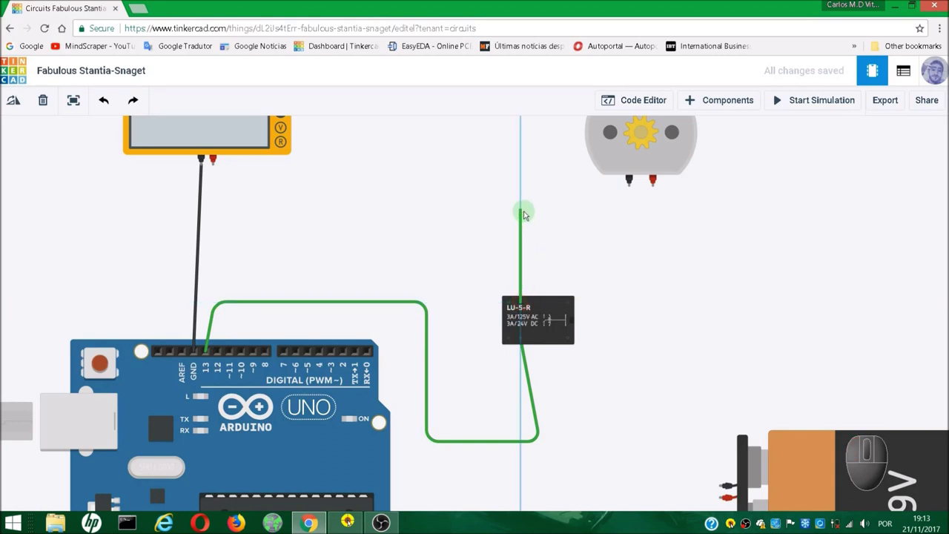
left_click(523, 214)
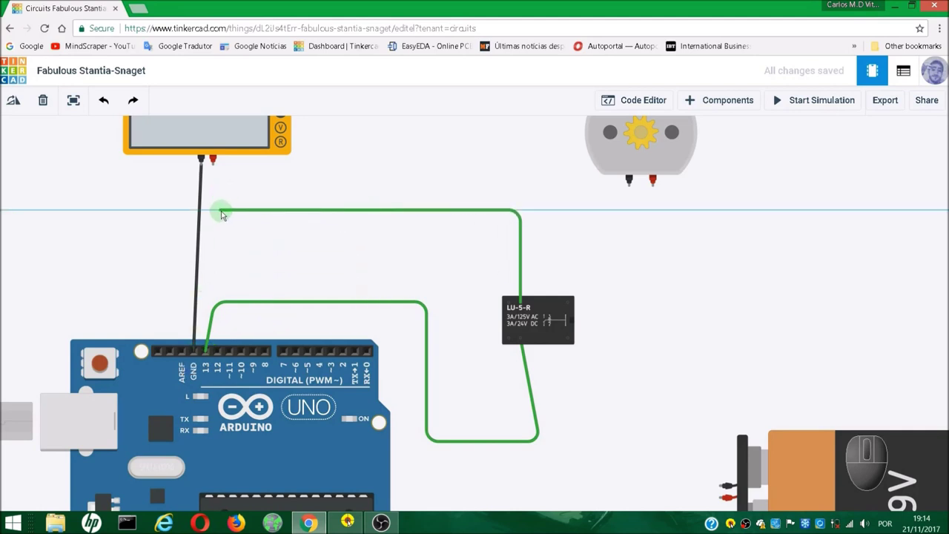
left_click(217, 213)
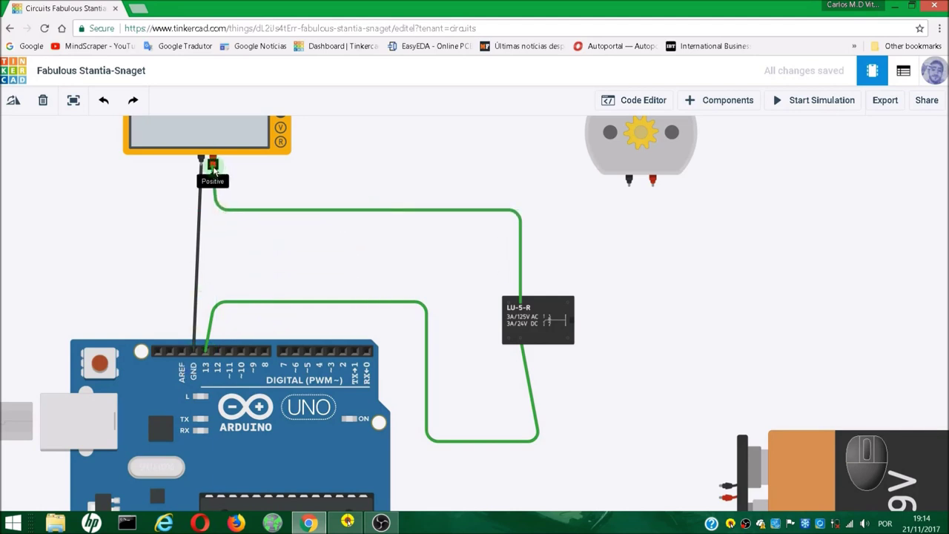
left_click(213, 168)
scroll(327, 222, "down", 3)
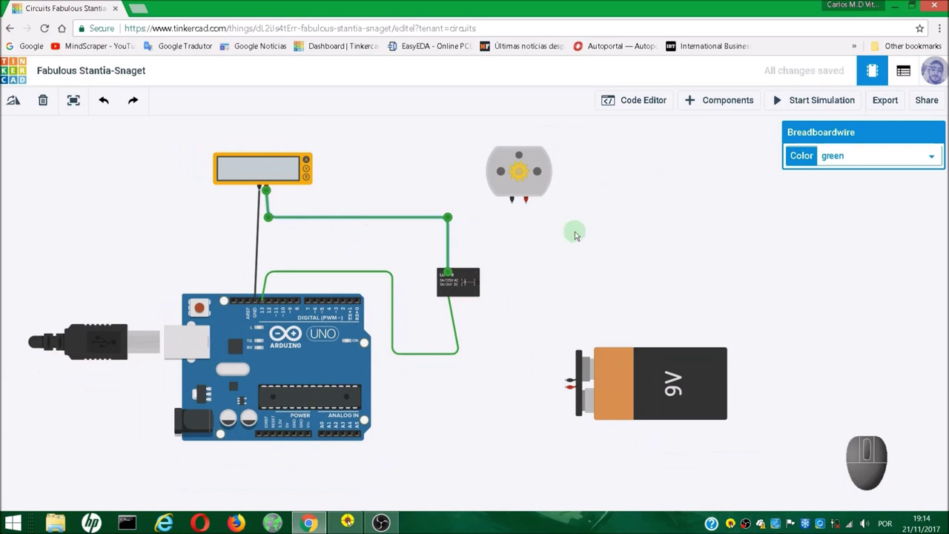
Wire the 9V battery's positive terminal to relay Terminal 12 and color it red.
left_click(542, 260)
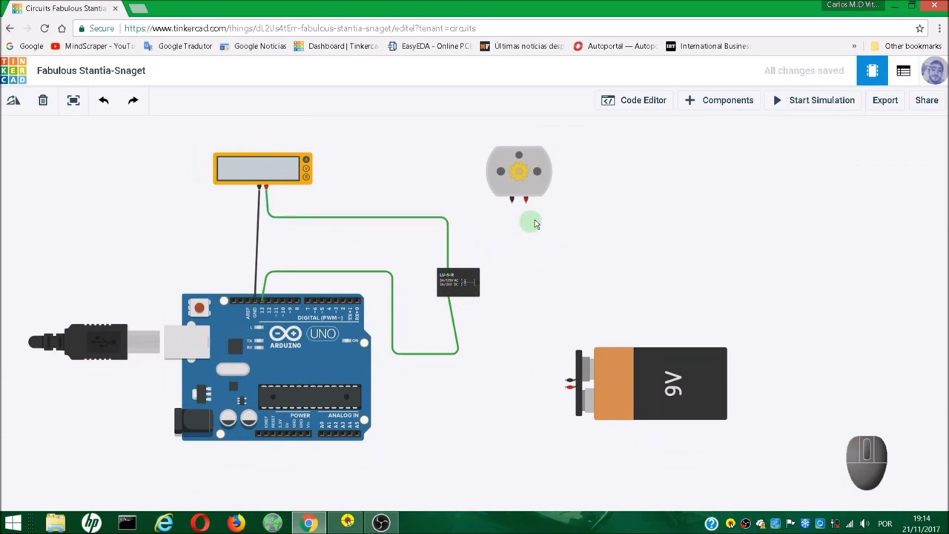
scroll(523, 242, "up", 1)
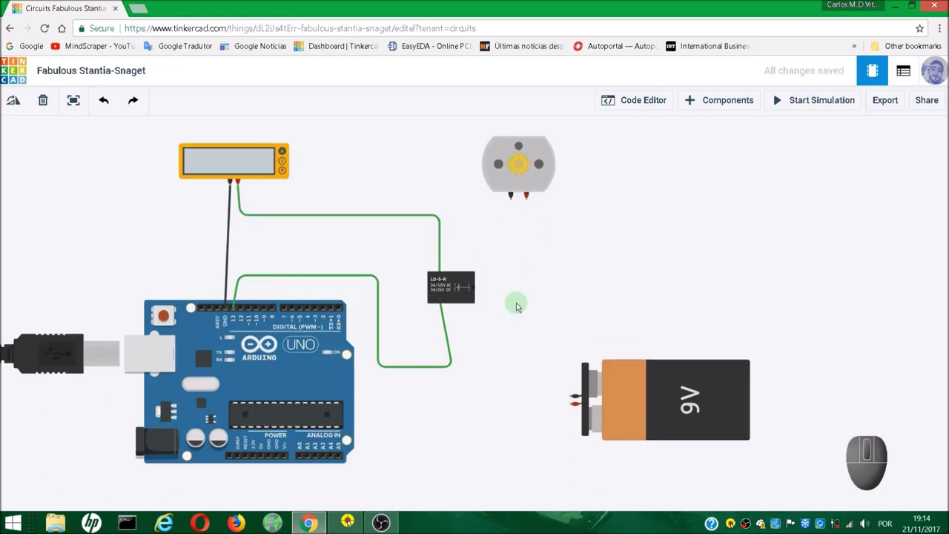
scroll(482, 282, "up", 3)
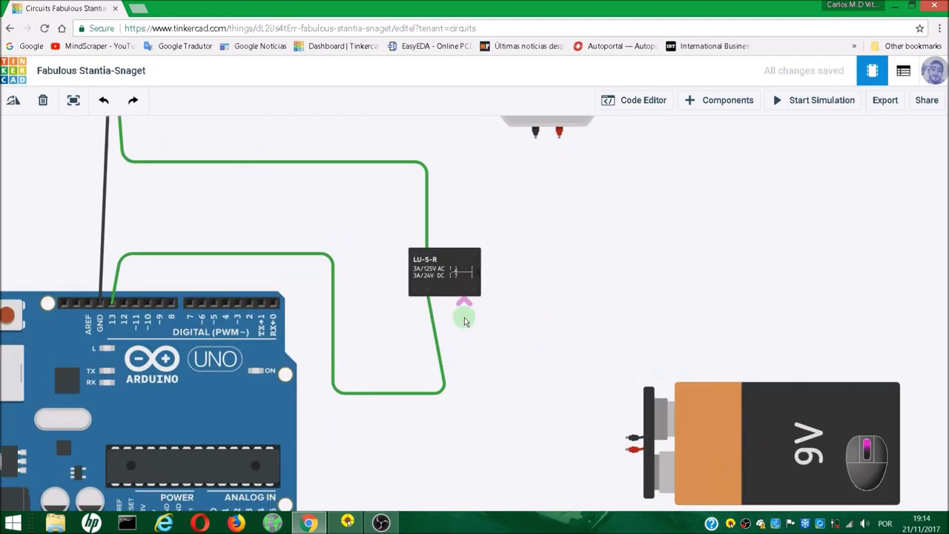
scroll(500, 357, "down", 2)
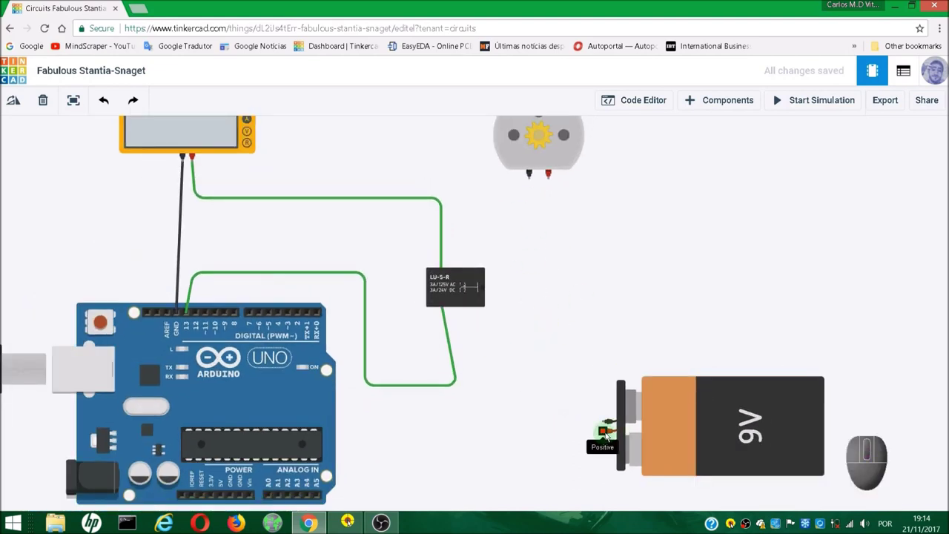
left_click(604, 431)
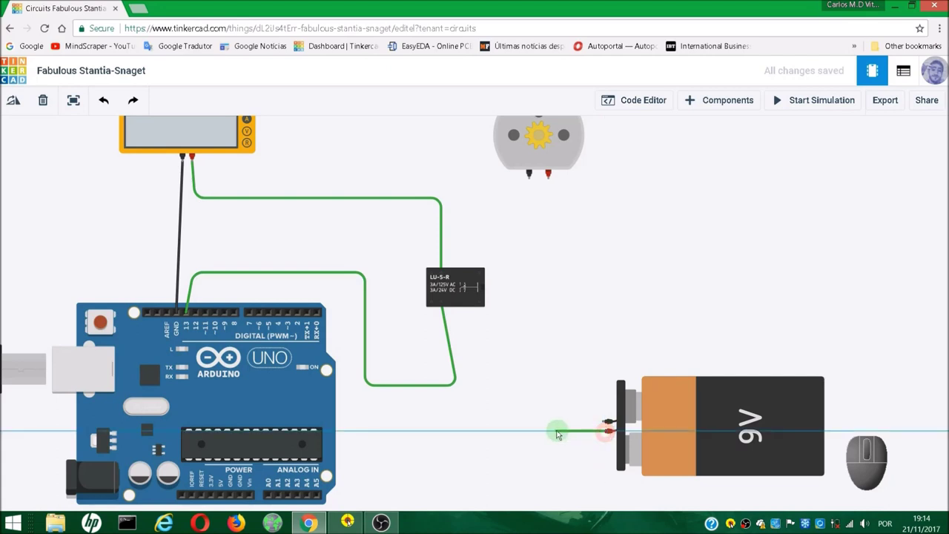
left_click(477, 432)
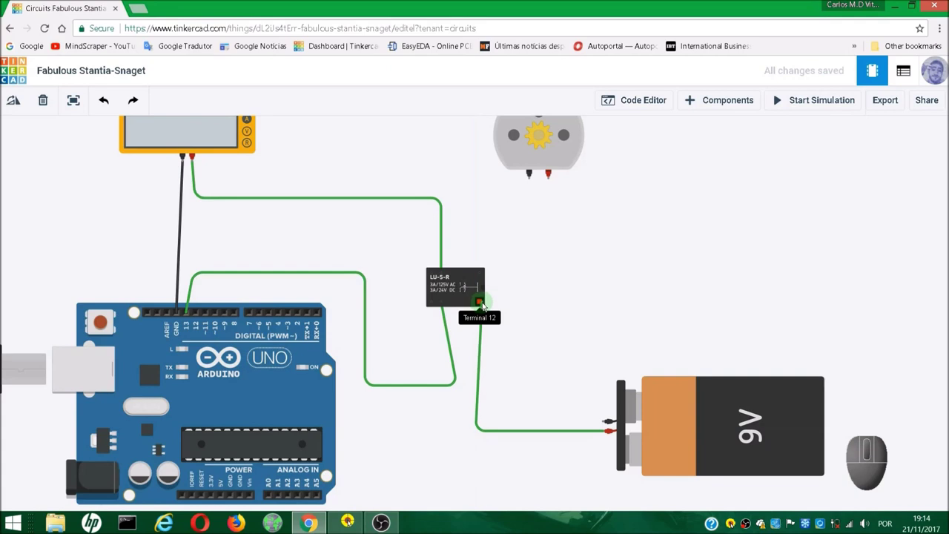
left_click(480, 303)
scroll(512, 302, "up", 2)
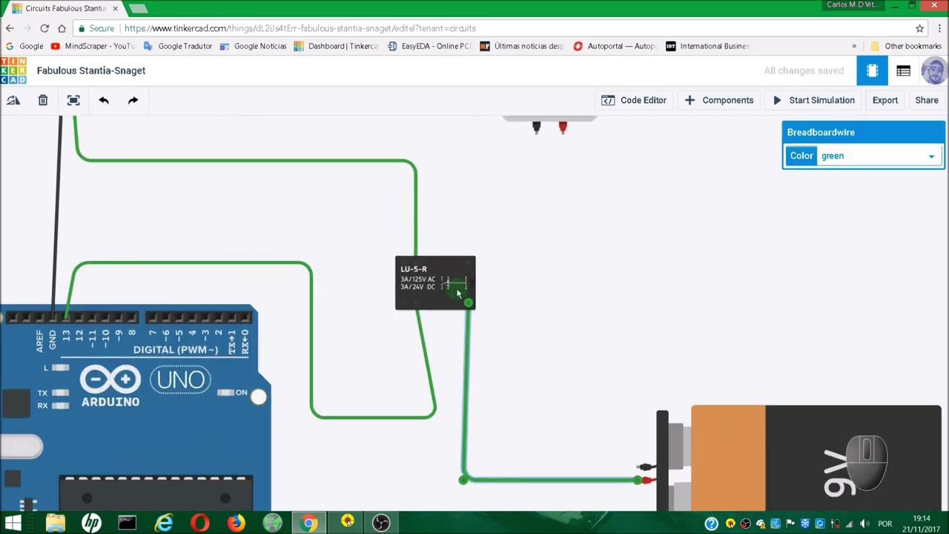
scroll(523, 296, "down", 2)
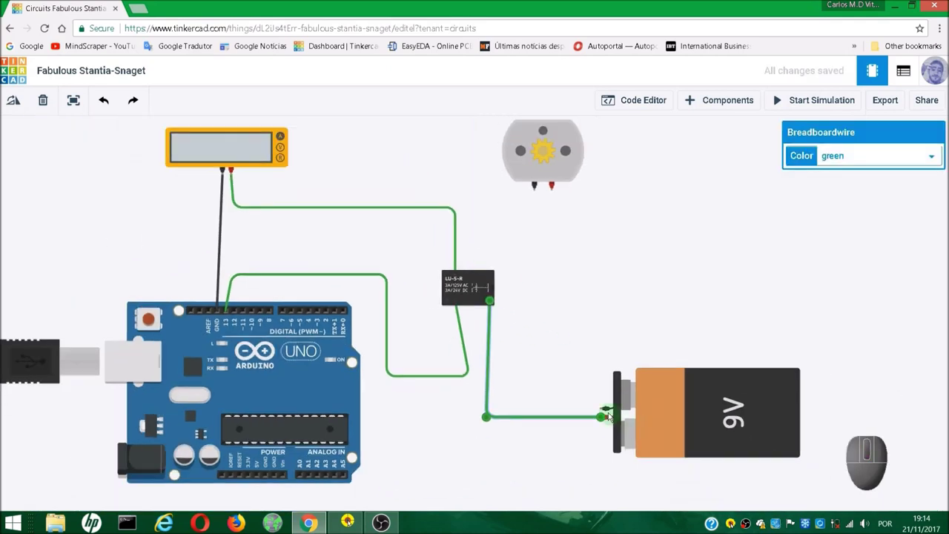
left_click(920, 155)
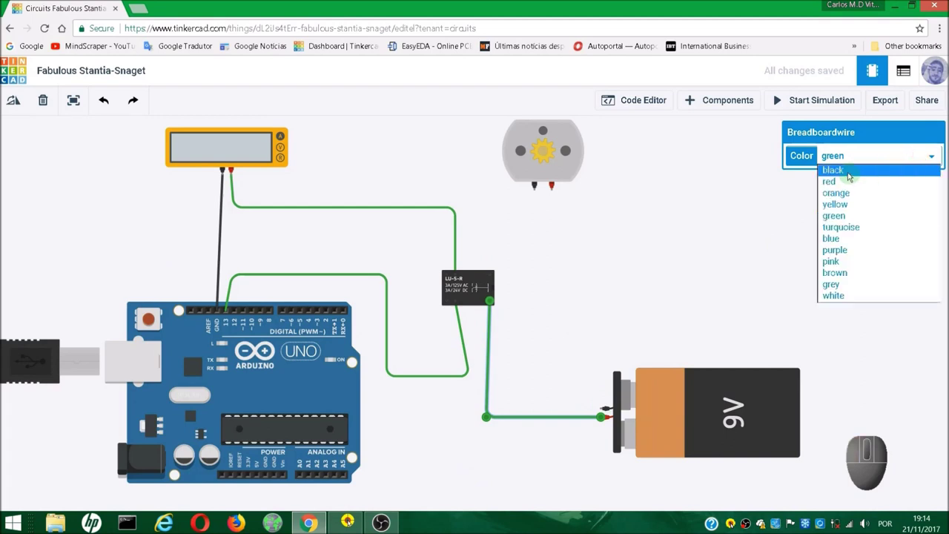
left_click(829, 183)
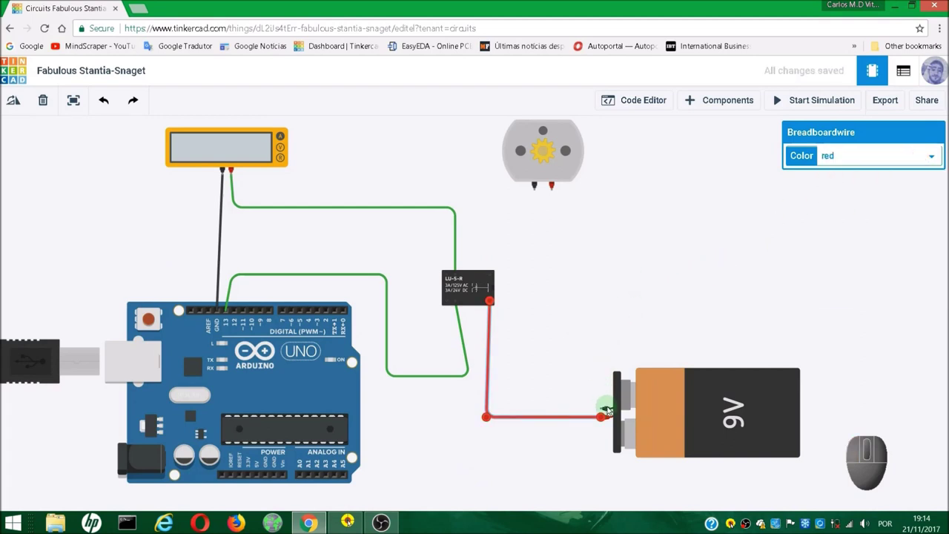
Connect the battery's negative terminal to the motor's Terminal 2.
left_click(597, 365)
left_click(602, 410)
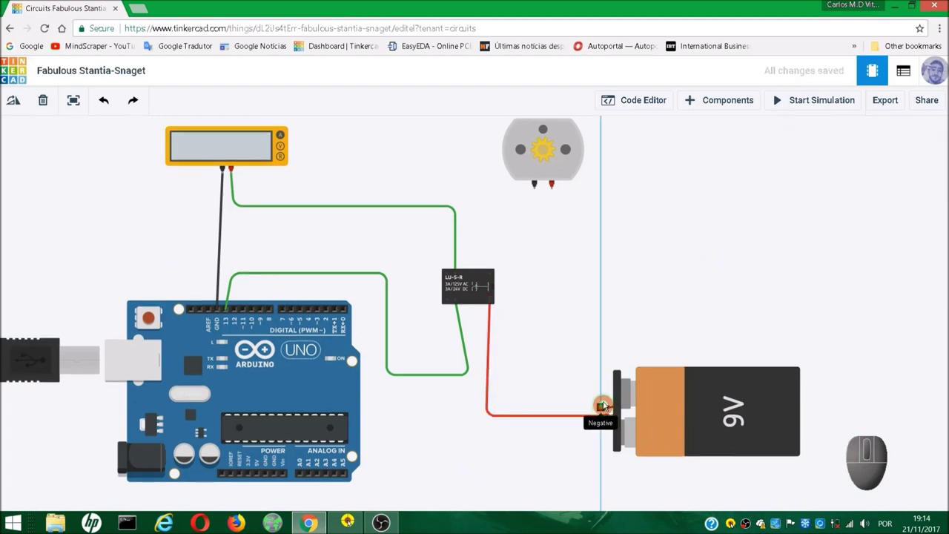
left_click(564, 410)
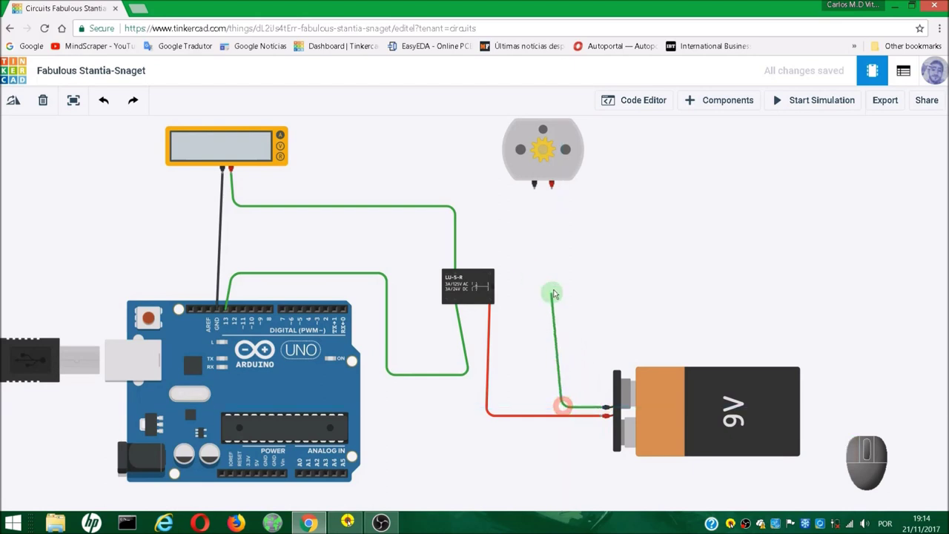
left_click(551, 189)
Color the motor-to-battery wire black.
scroll(572, 212, "down", 2)
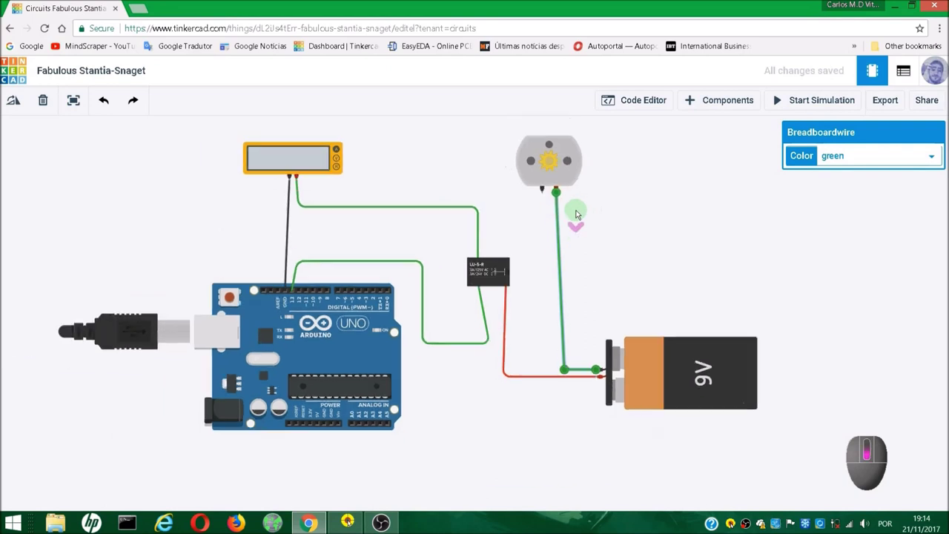
scroll(573, 255, "up", 2)
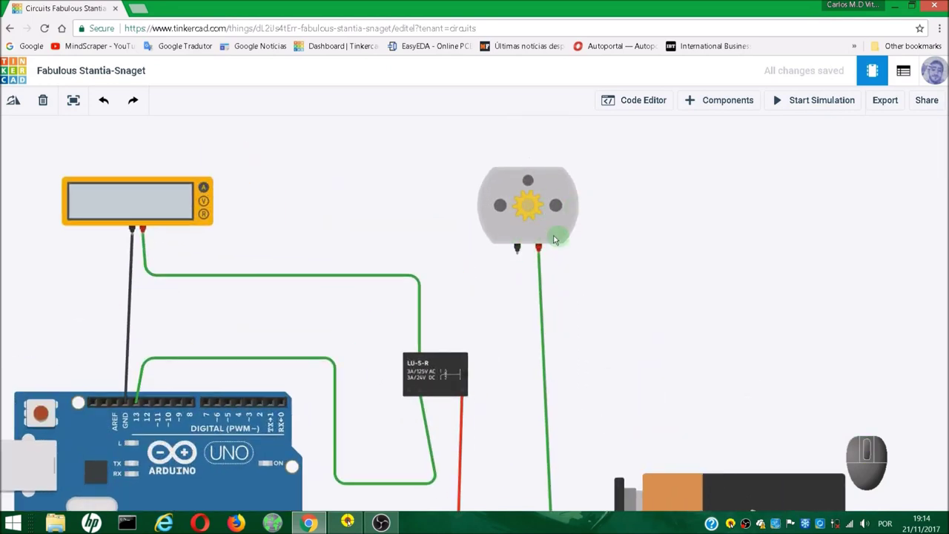
scroll(623, 290, "down", 3)
left_click(566, 311)
left_click(932, 155)
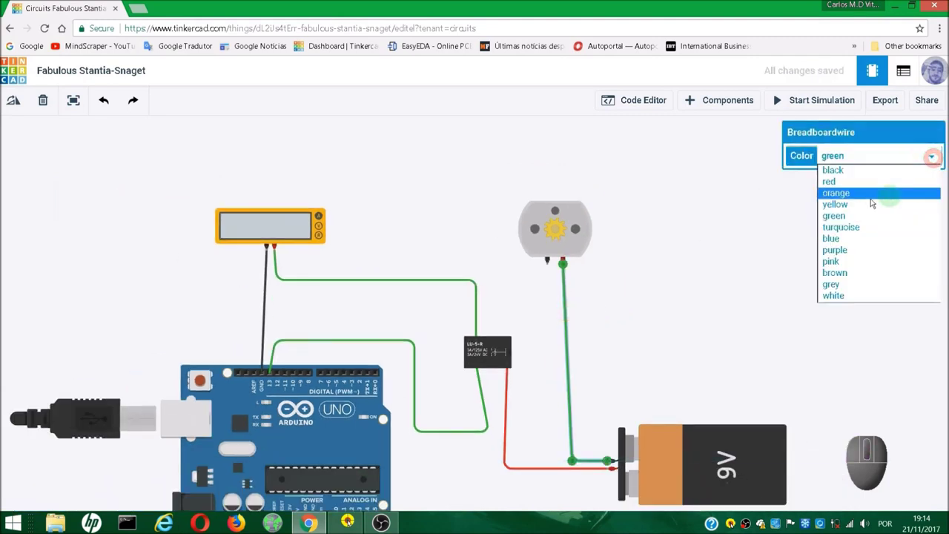
left_click(833, 170)
Wire the motor's other terminal to relay Terminal 6 in black, then start the simulation.
left_click(543, 270)
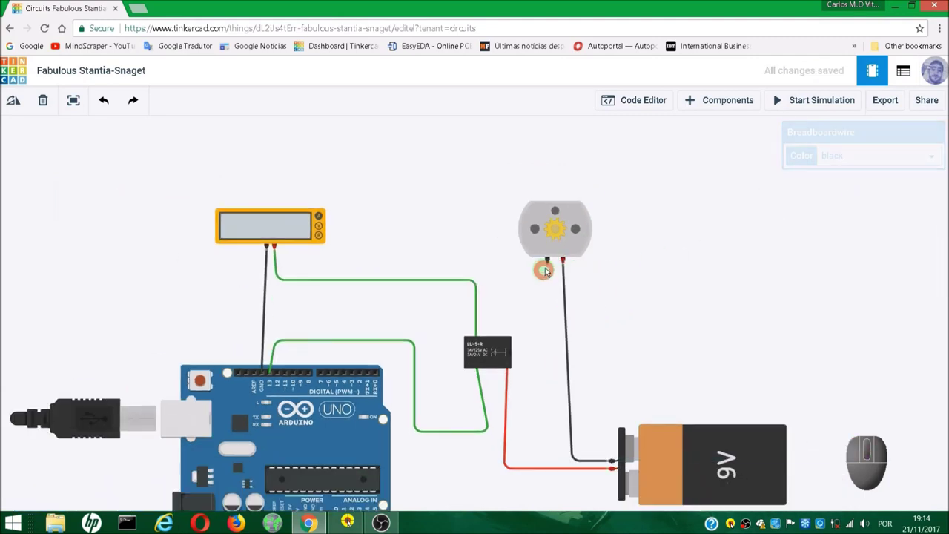
left_click(544, 306)
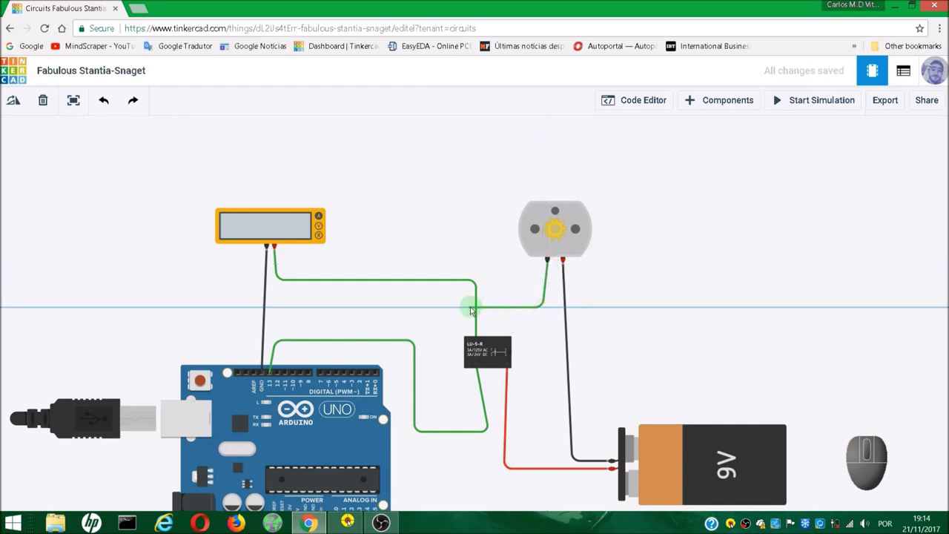
left_click(454, 307)
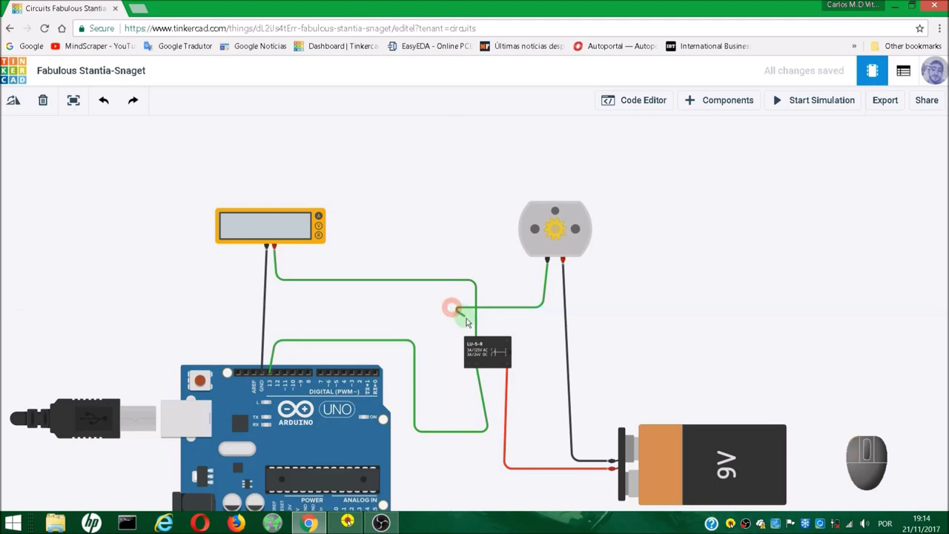
left_click(470, 343)
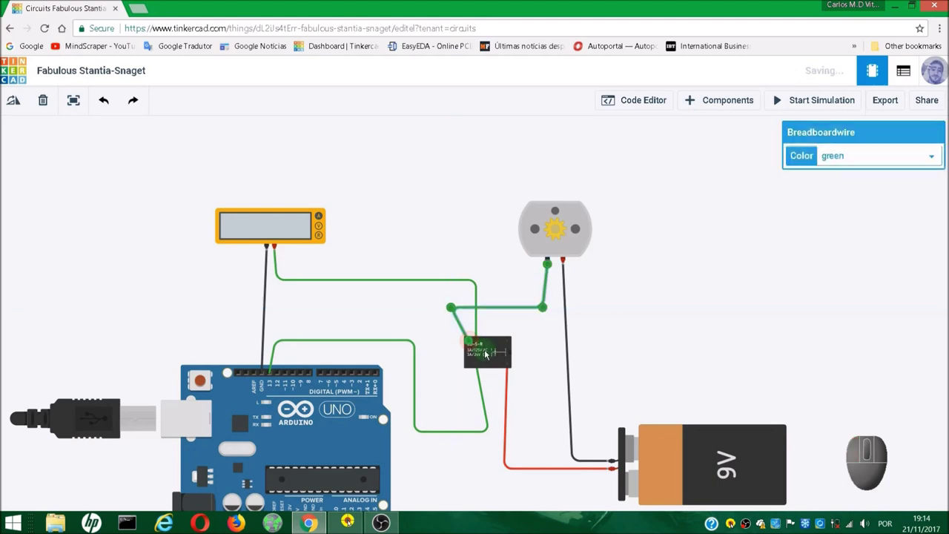
scroll(478, 346, "up", 3)
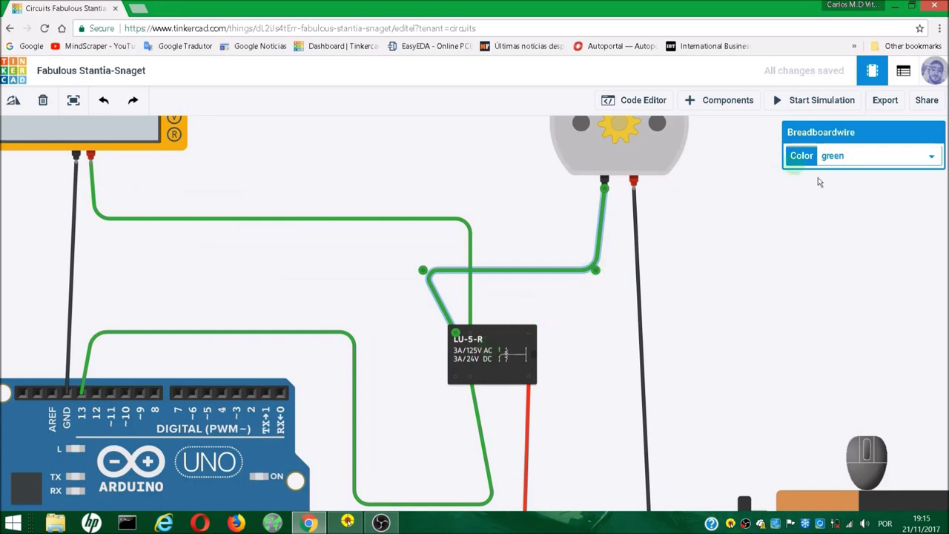
left_click(932, 155)
left_click(837, 169)
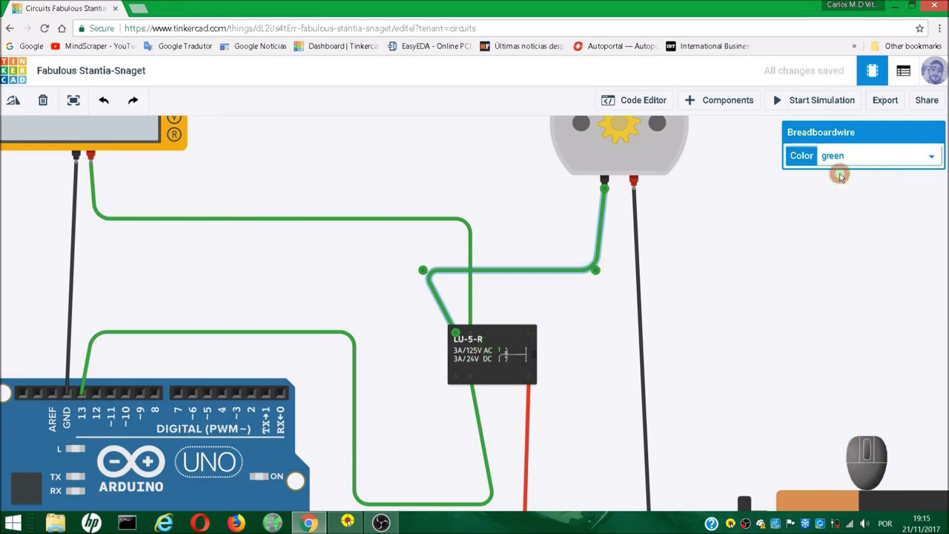
left_click(722, 283)
scroll(722, 282, "down", 3)
scroll(723, 283, "up", 1)
scroll(723, 283, "down", 2)
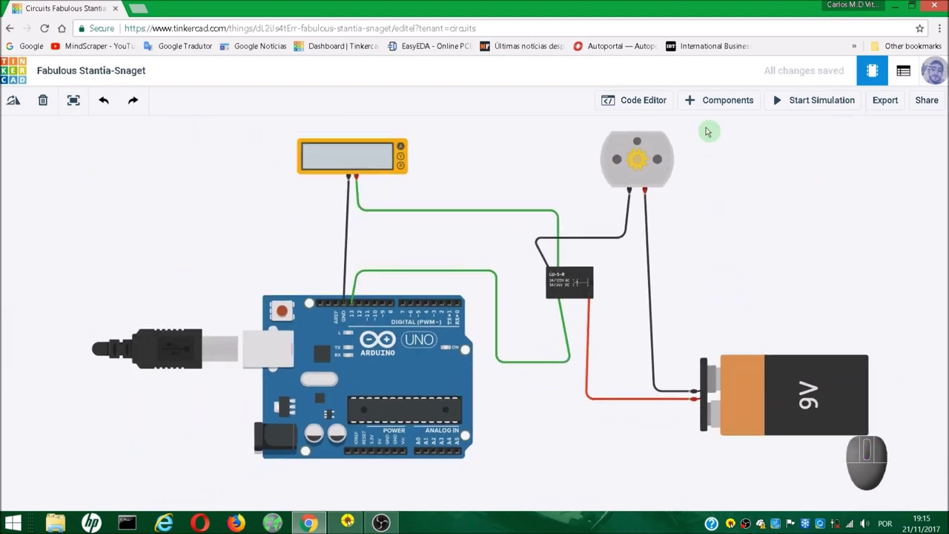
left_click(803, 103)
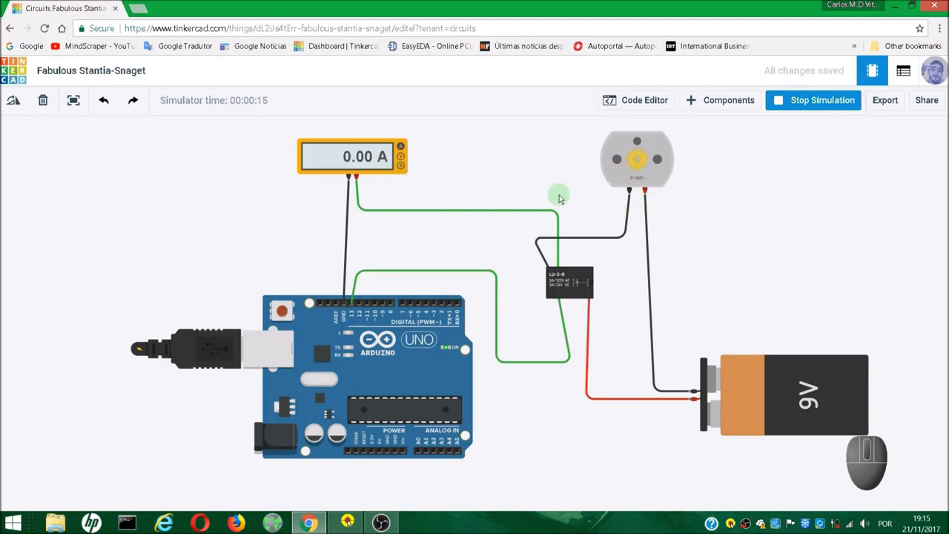
Check the relay, Arduino pin 13 and 27.6 mA meter reading, then stop the simulation.
scroll(579, 294, "up", 6)
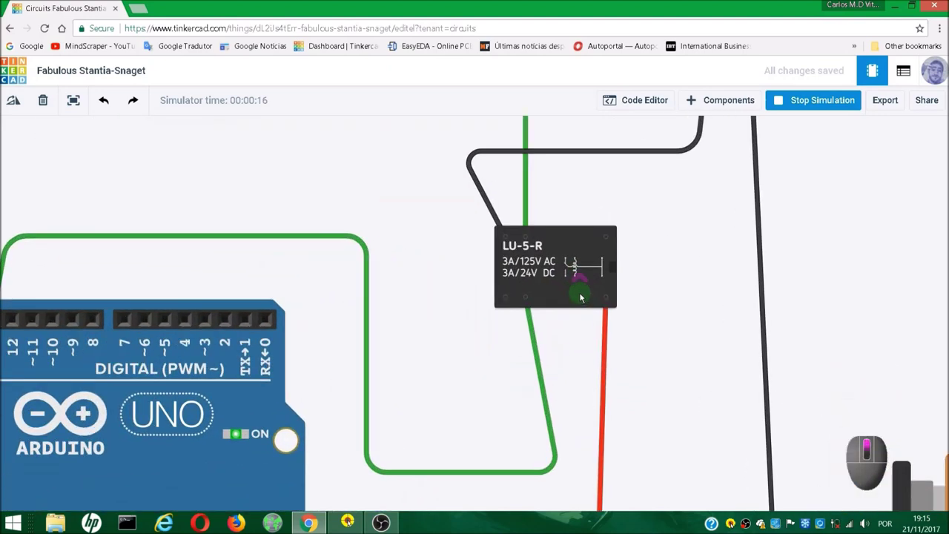
left_click_drag(583, 333, 587, 363)
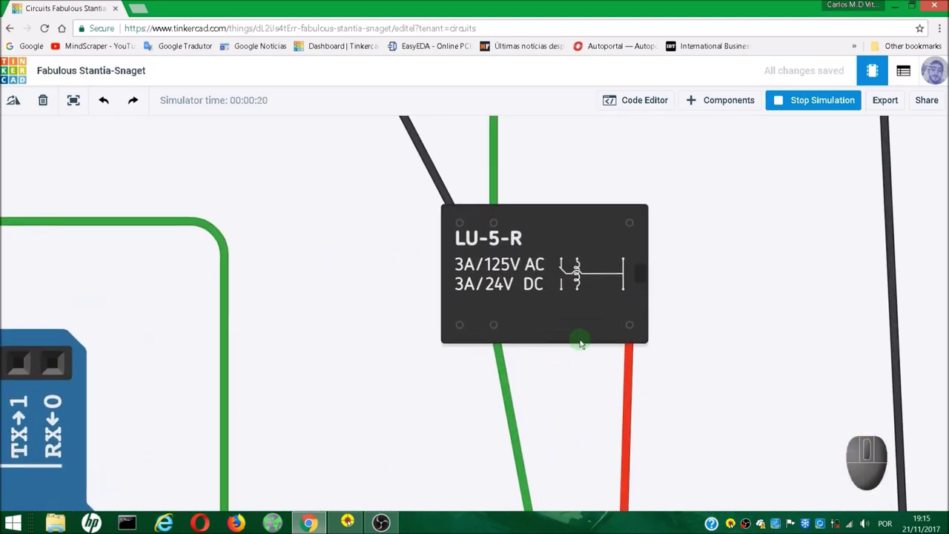
scroll(581, 344, "down", 6)
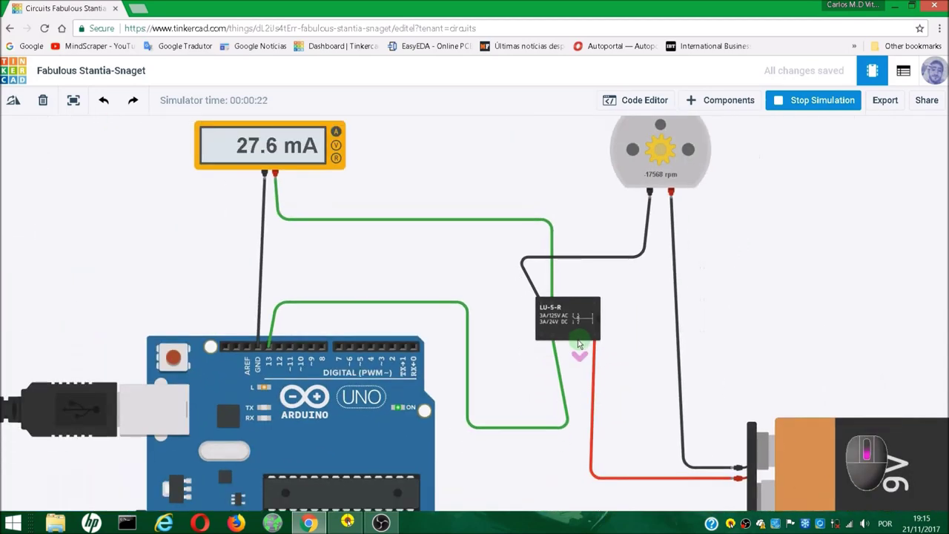
left_click_drag(579, 364, 755, 330)
scroll(508, 336, "up", 5)
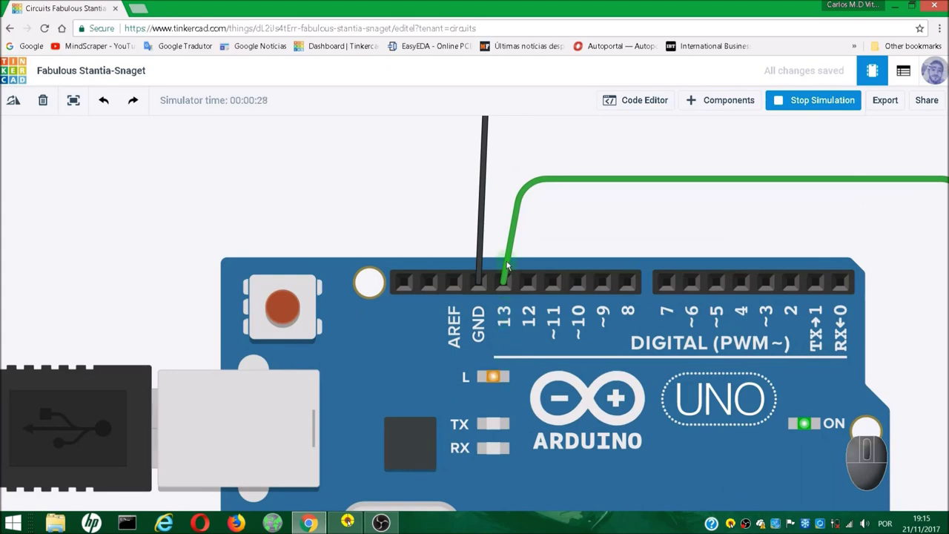
scroll(506, 266, "down", 5)
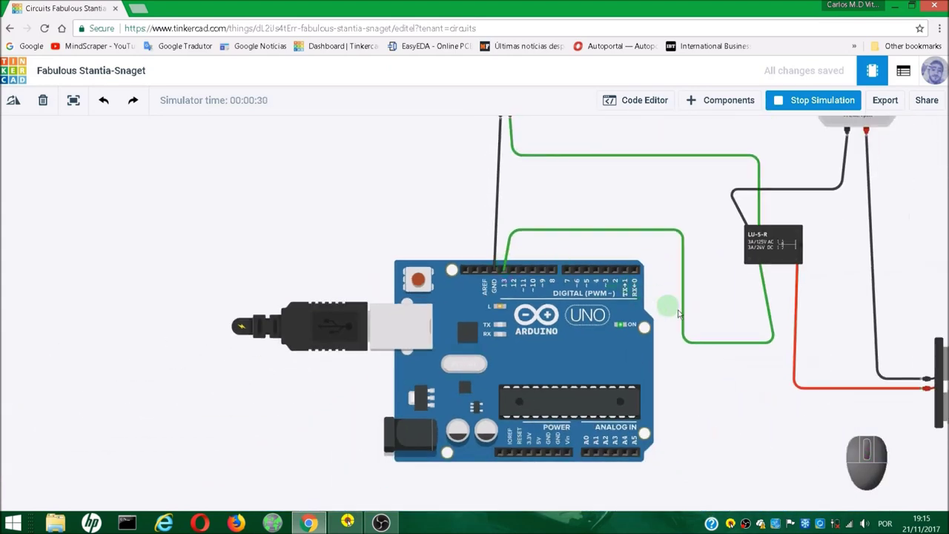
left_click_drag(689, 307, 511, 351)
scroll(514, 353, "down", 2)
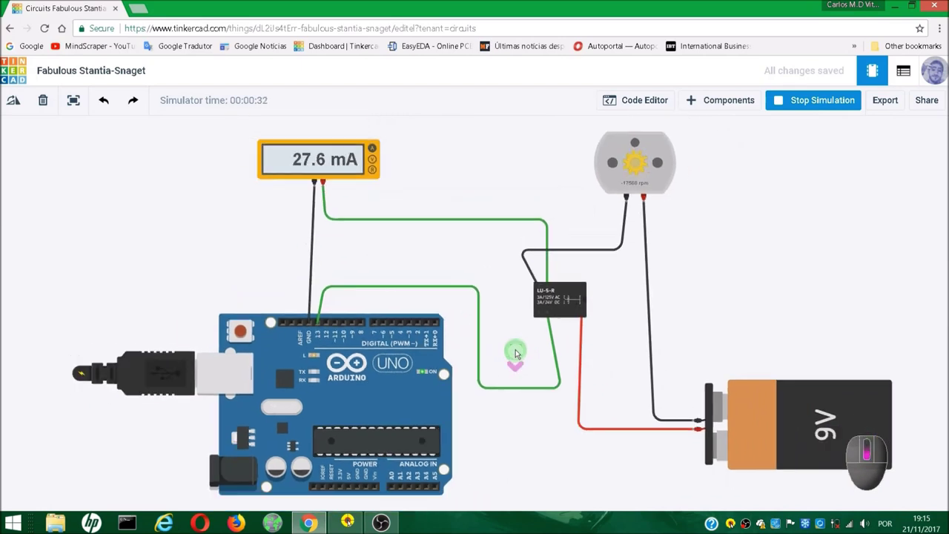
left_click_drag(517, 352, 501, 342)
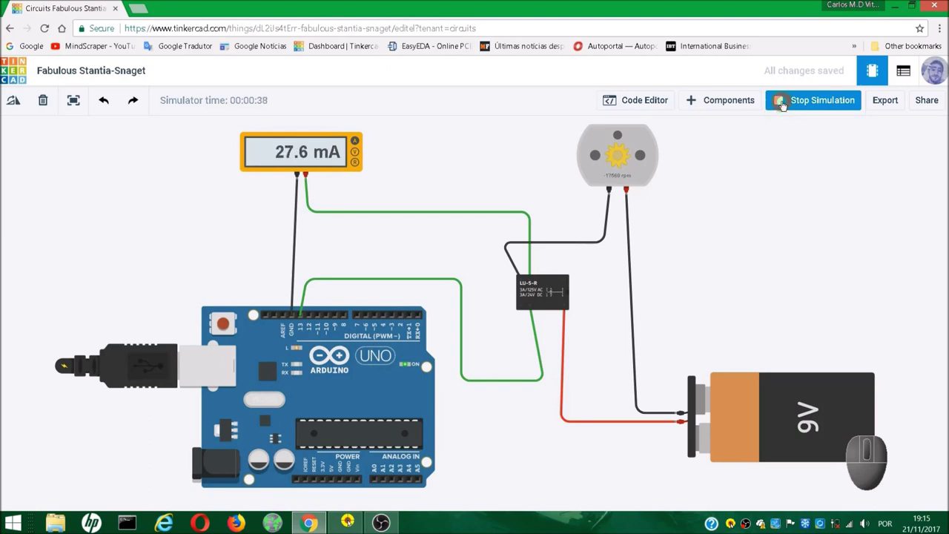
left_click(786, 103)
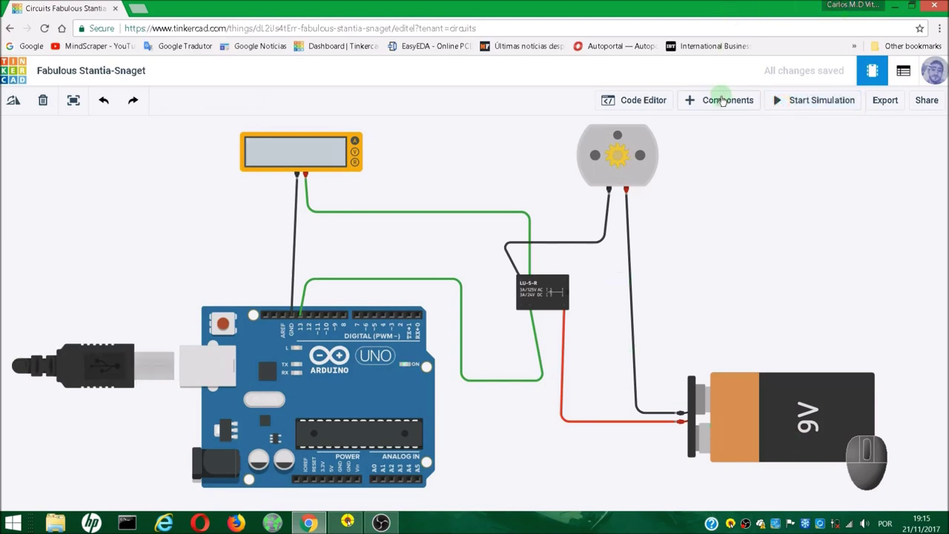
Search 'd', drop a Diode beside the relay, and hide the parts library.
left_click(720, 99)
left_click(823, 355)
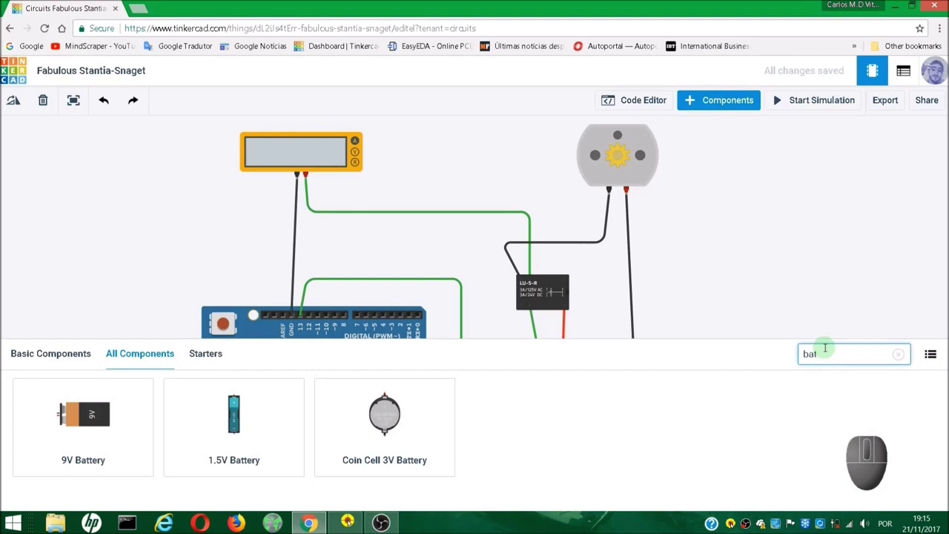
key("BackSpace")
key("BackSpace")
key("BackSpace")
type("d")
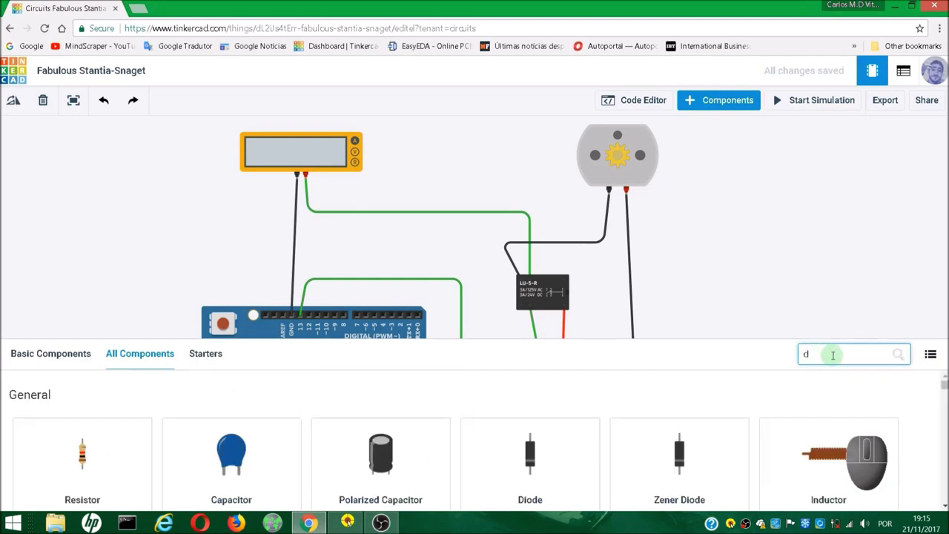
scroll(564, 454, "down", 1)
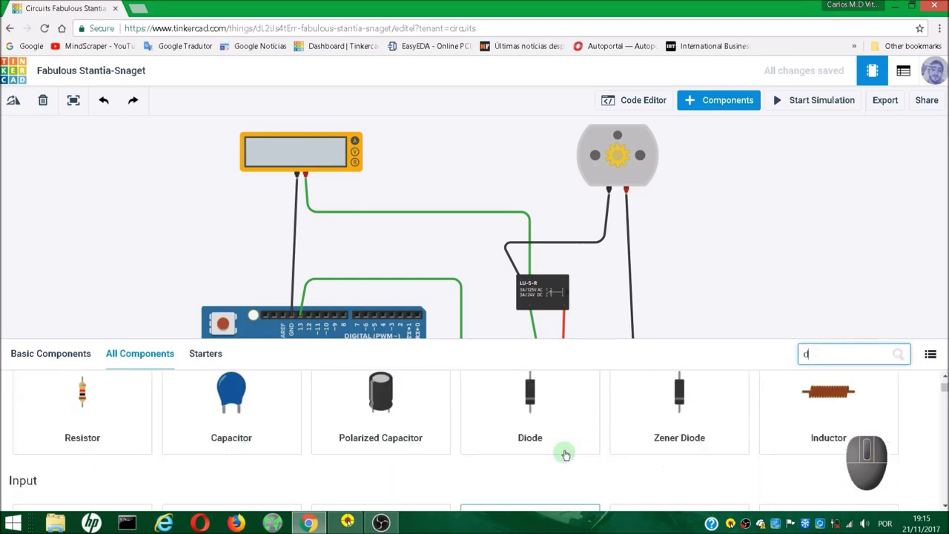
left_click_drag(532, 394, 490, 313)
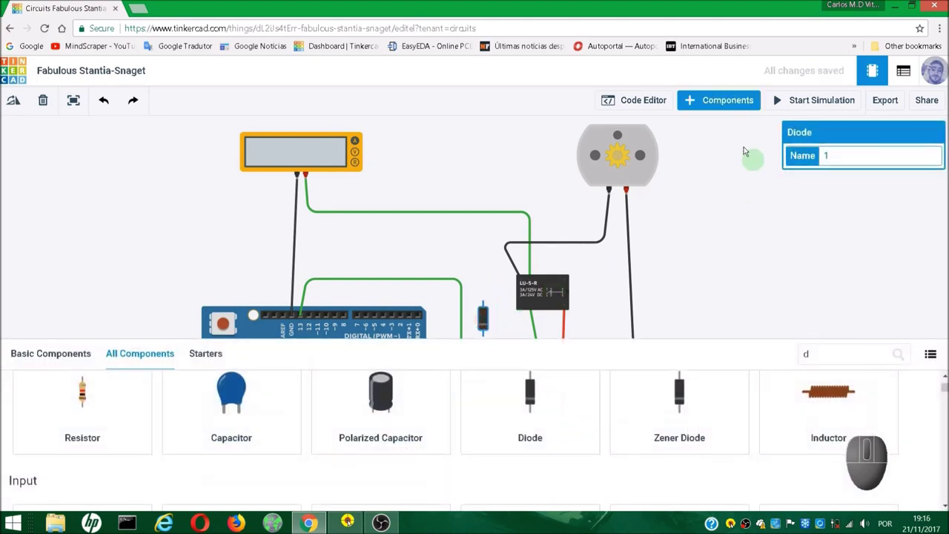
left_click(714, 101)
scroll(512, 305, "up", 3)
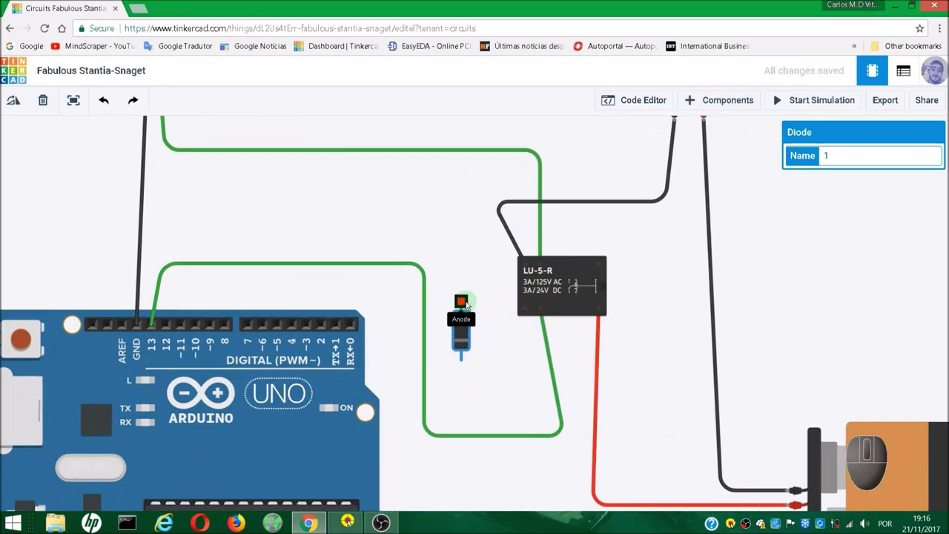
Wire the diode's anode to relay Terminal 5 with a yellow wire.
left_click(461, 302)
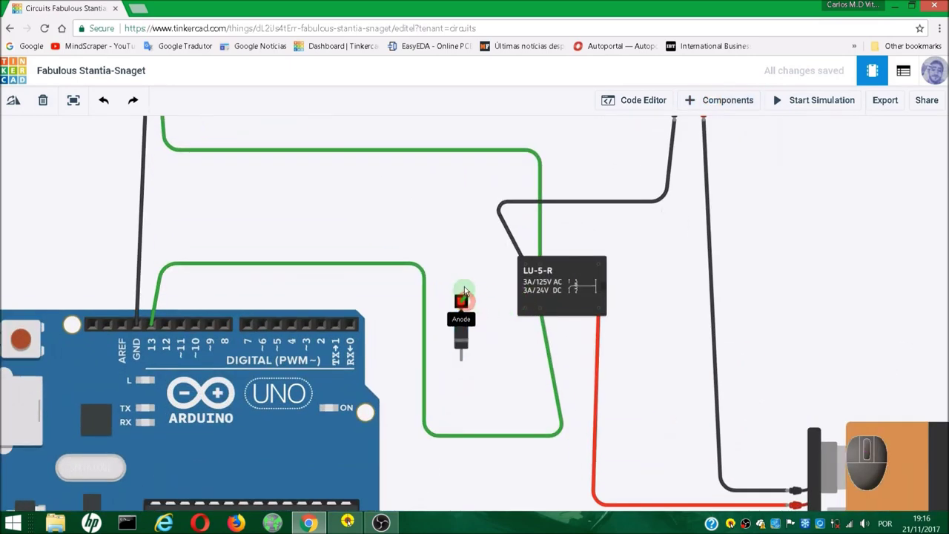
left_click(462, 231)
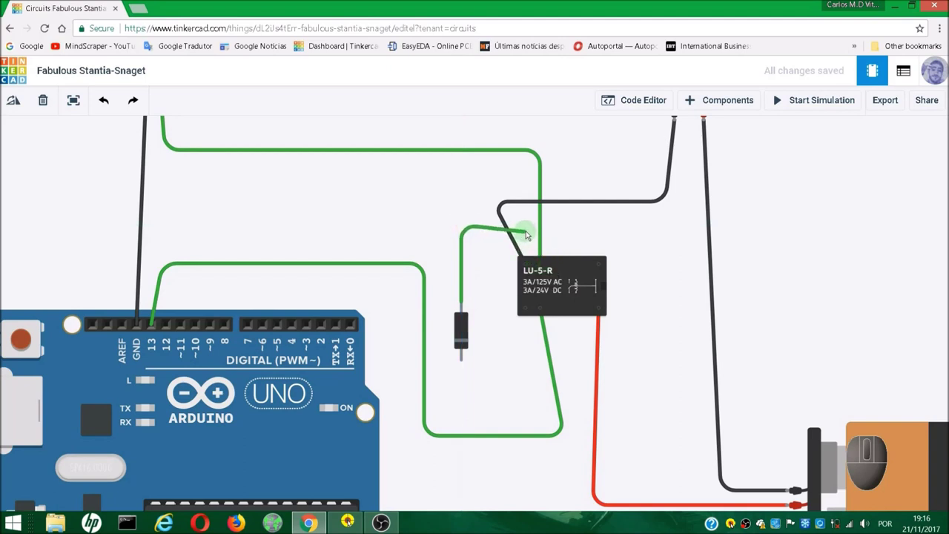
left_click(570, 230)
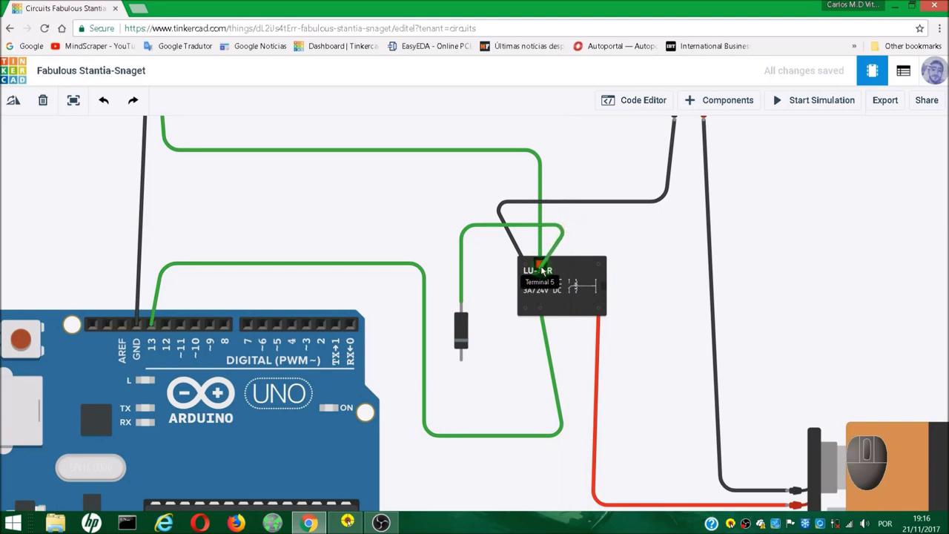
left_click(544, 269)
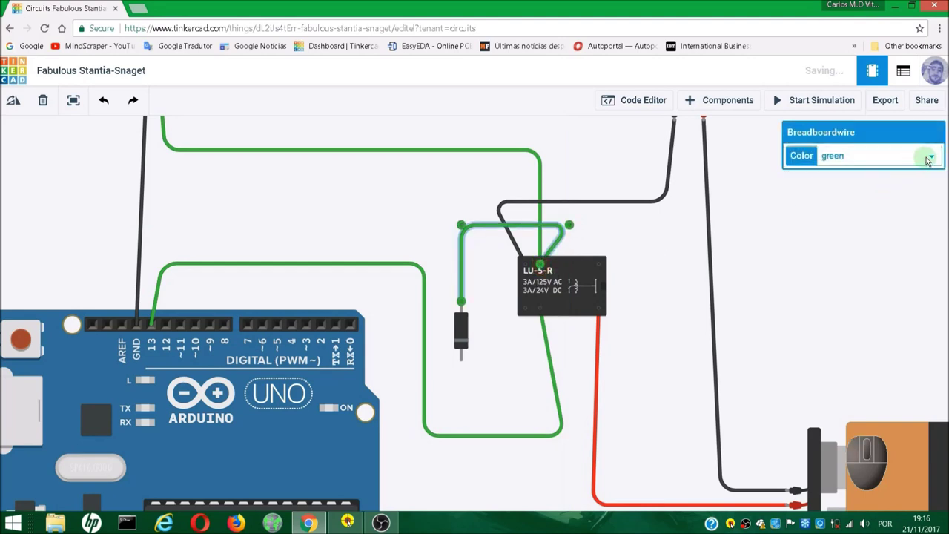
left_click(927, 157)
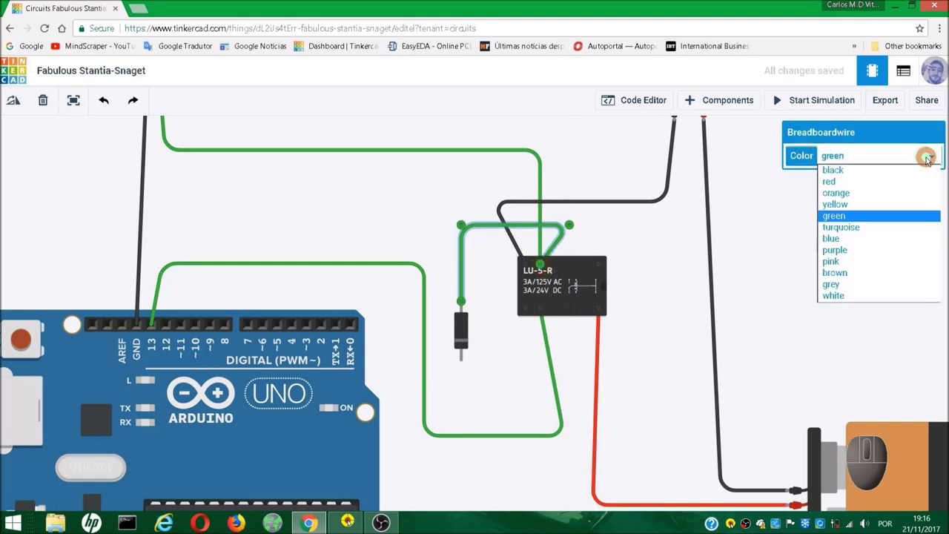
left_click(836, 204)
Wire the diode's other end to relay Terminal 8 with a yellow wire.
left_click(459, 360)
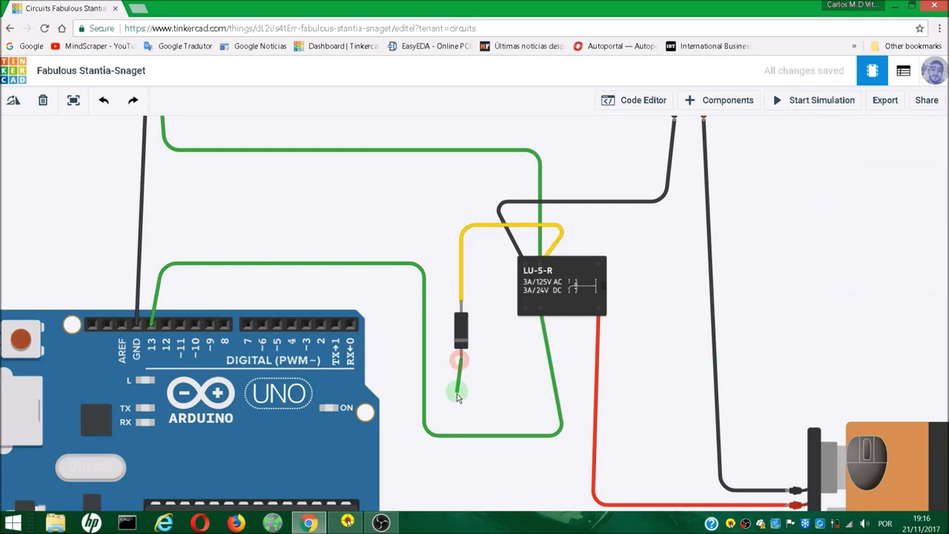
left_click(462, 415)
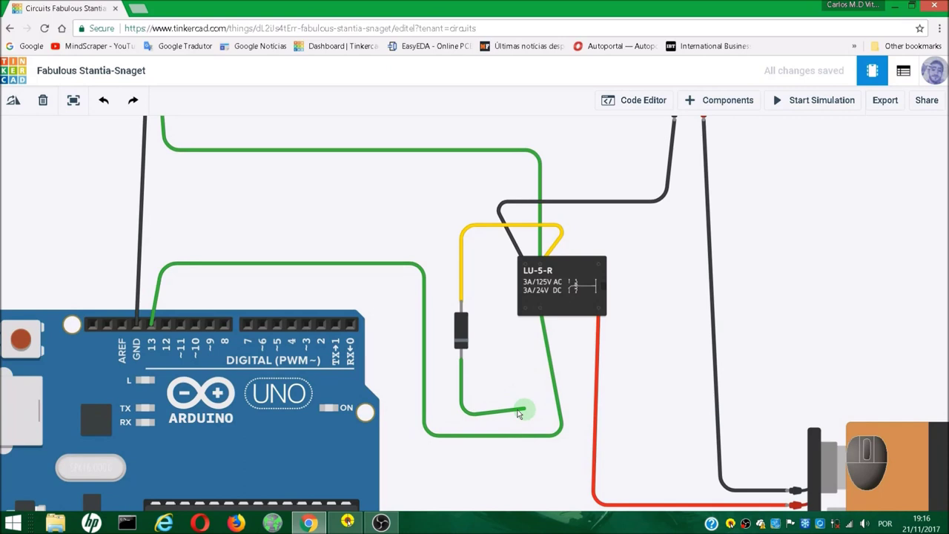
left_click(515, 412)
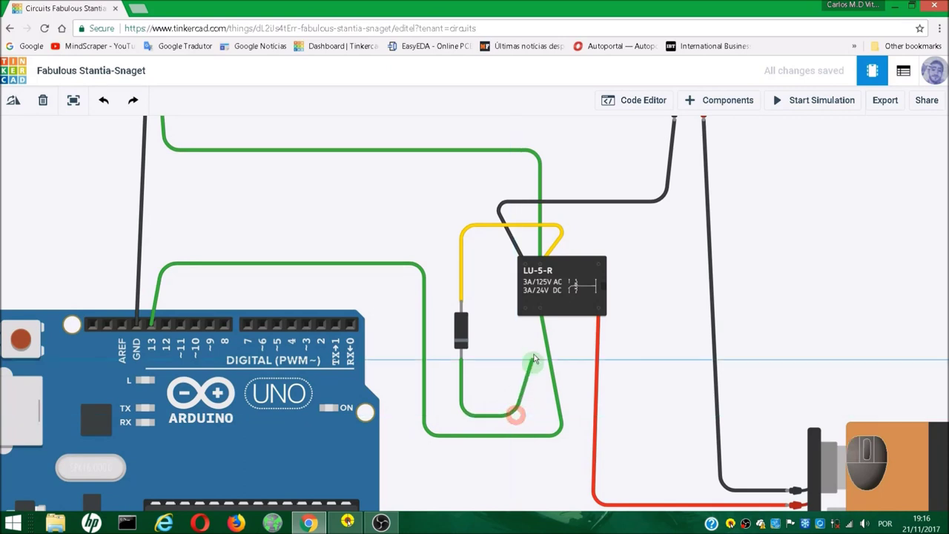
left_click(540, 310)
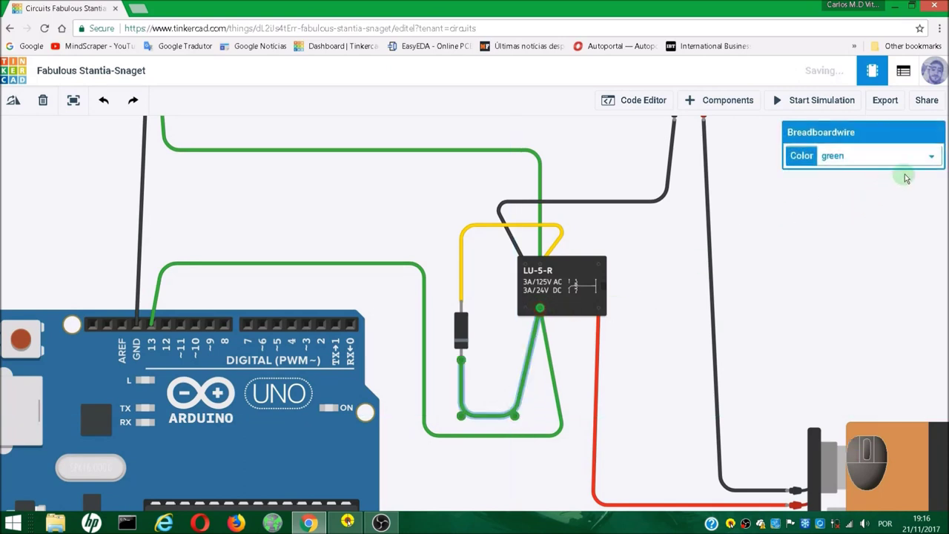
left_click(931, 159)
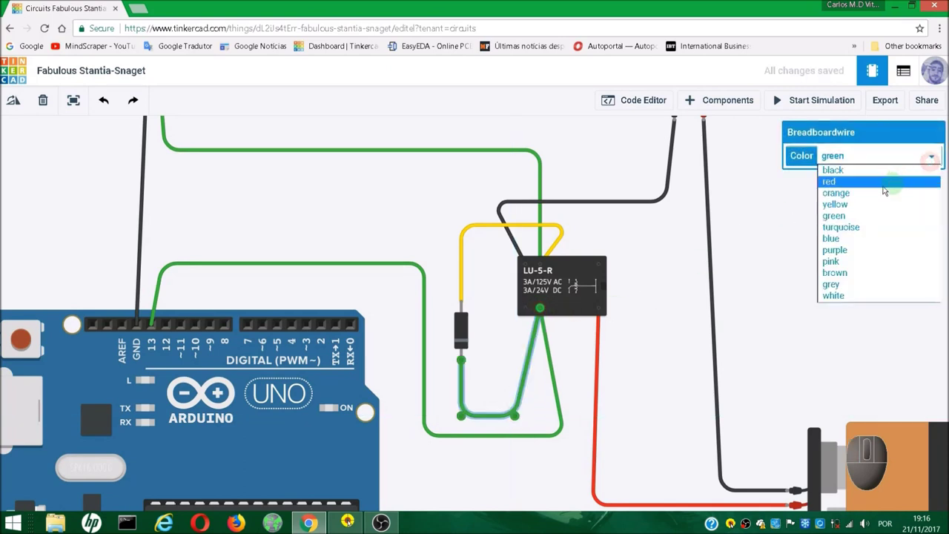
left_click(841, 207)
scroll(636, 364, "down", 5)
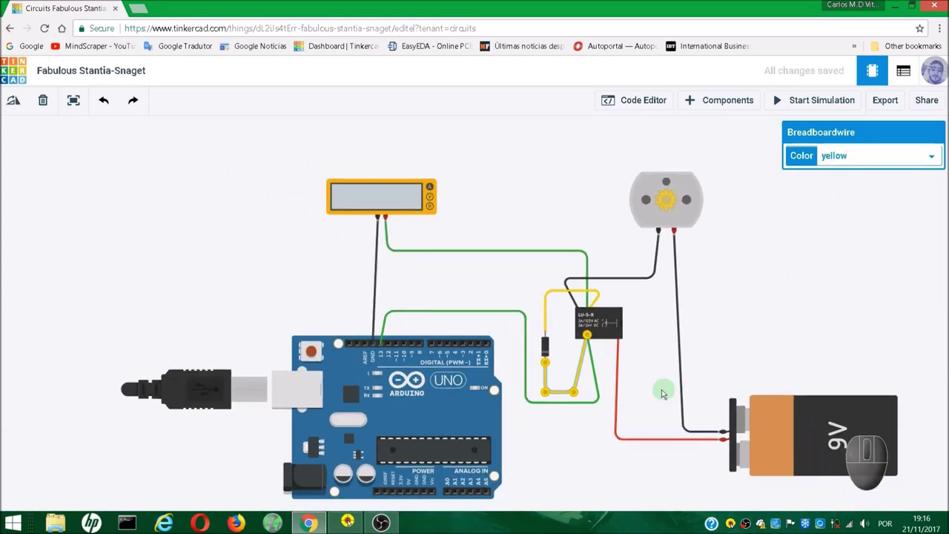
left_click(620, 365)
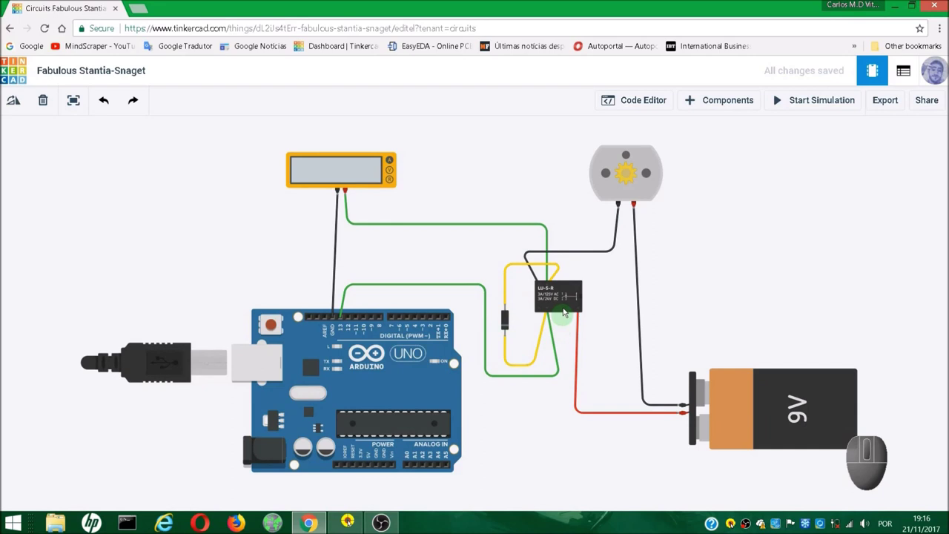
left_click(811, 105)
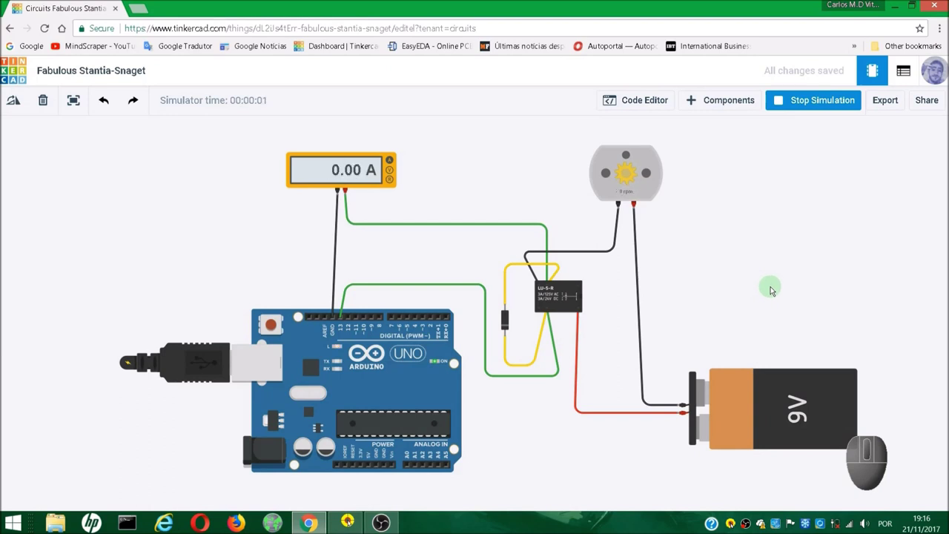
left_click(806, 102)
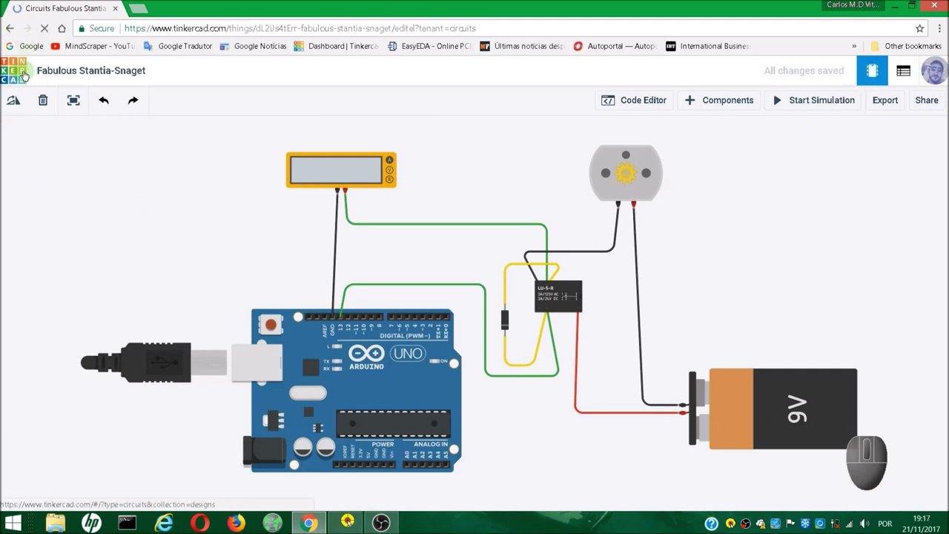
From the dashboard, change the Fabulous Stantia-Snaget design's name in Properties to the account username and save.
left_click(24, 77)
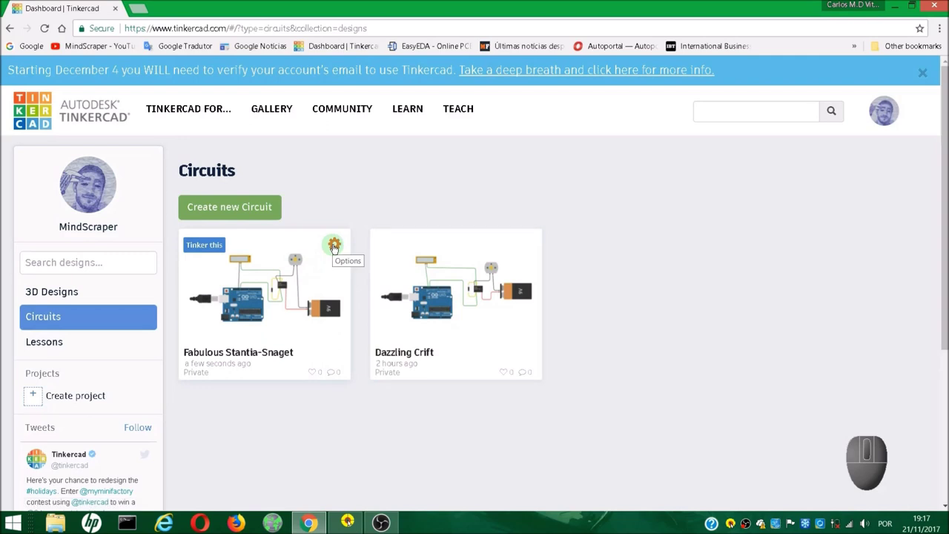
left_click(334, 247)
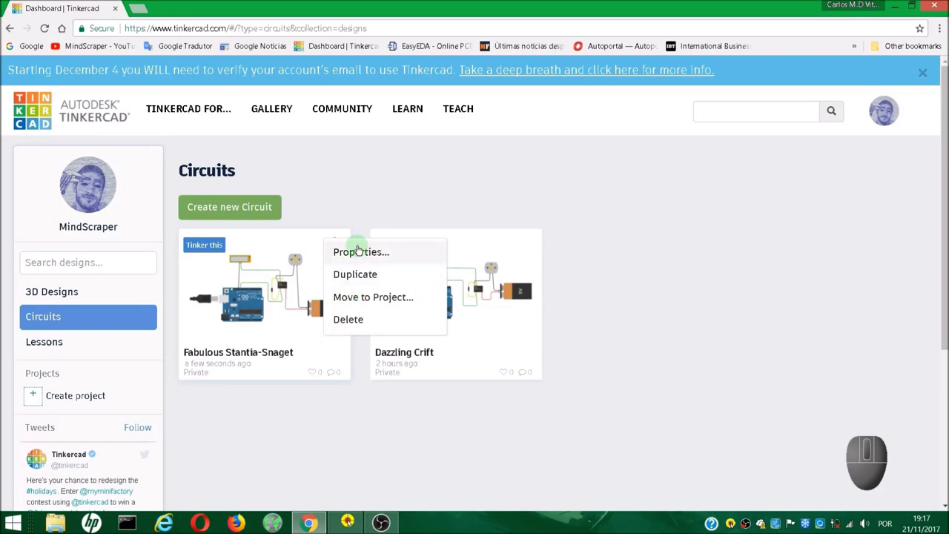
left_click(358, 253)
left_click(428, 183)
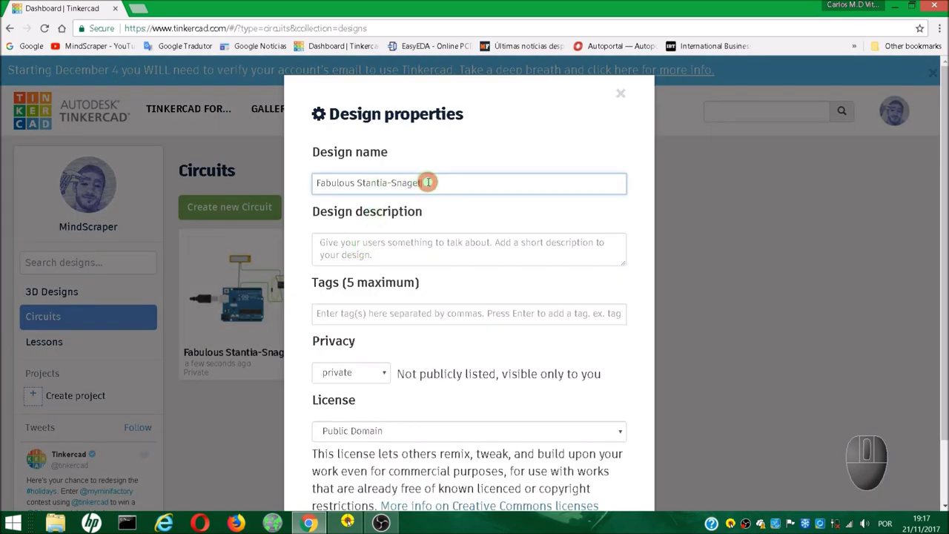
key("BackSpace")
key("BackSpace")
key("BackSpace")
key("BackSpace")
key("BackSpace")
key("BackSpace")
key("BackSpace")
key("BackSpace")
key("BackSpace")
key("BackSpace")
key("BackSpace")
key("BackSpace")
key("BackSpace")
key("BackSpace")
key("BackSpace")
key("BackSpace")
key("BackSpace")
key("BackSpace")
key("BackSpace")
key("BackSpace")
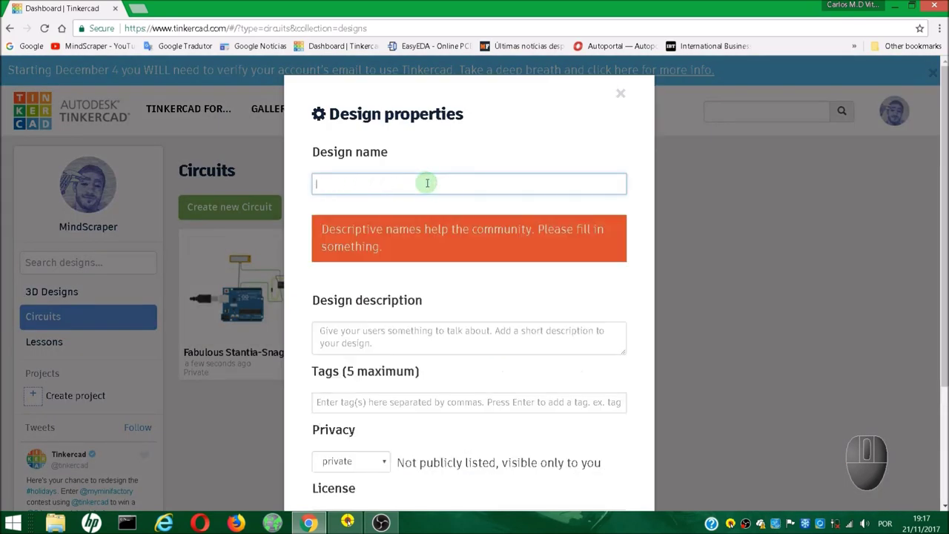
type("MindScraper")
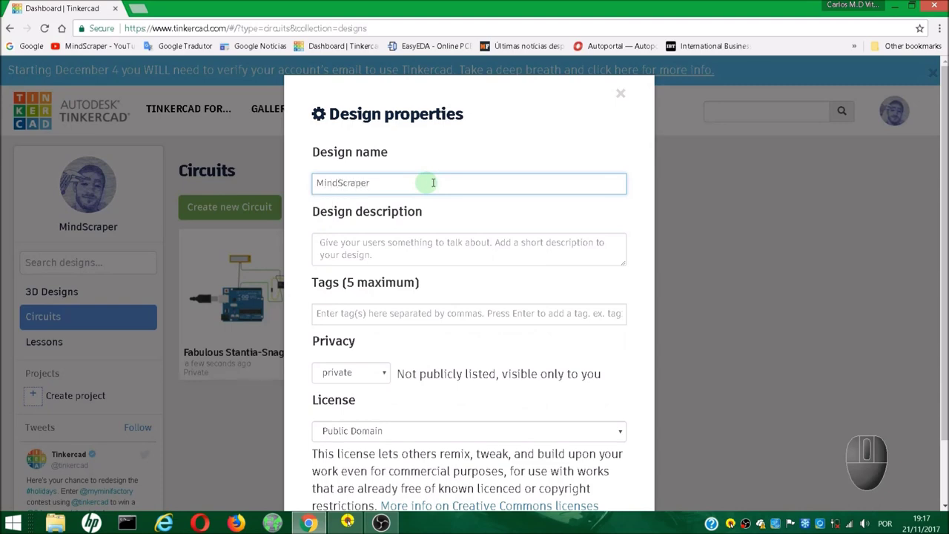
scroll(470, 297, "down", 1)
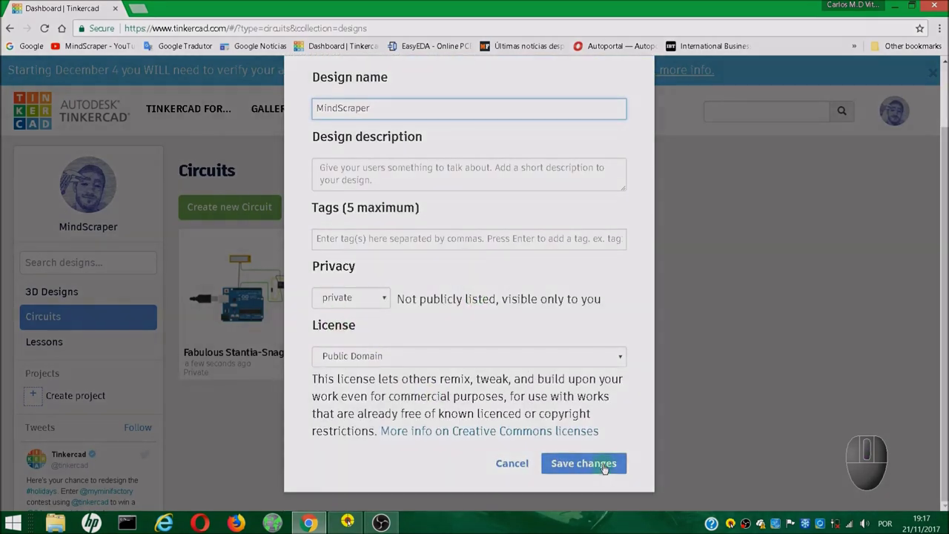
left_click(601, 466)
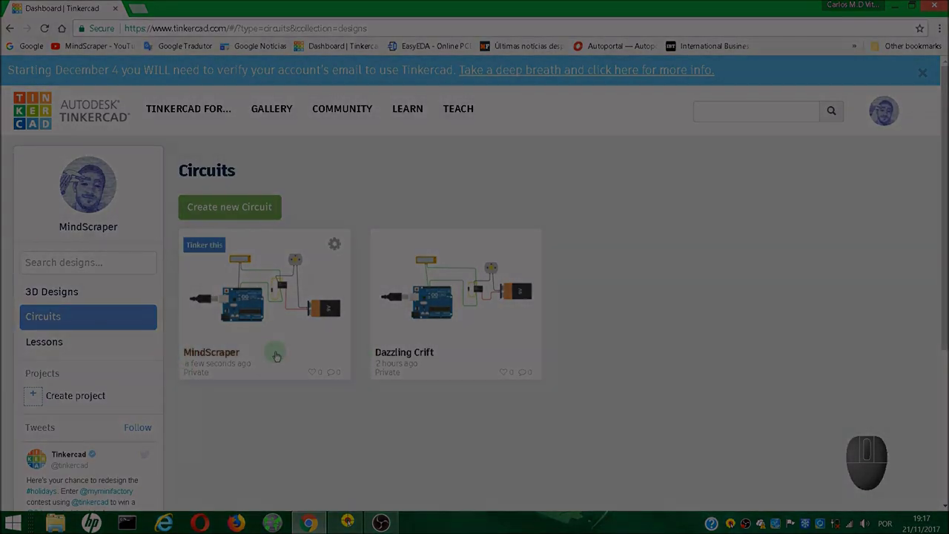
scroll(333, 381, "down", 2)
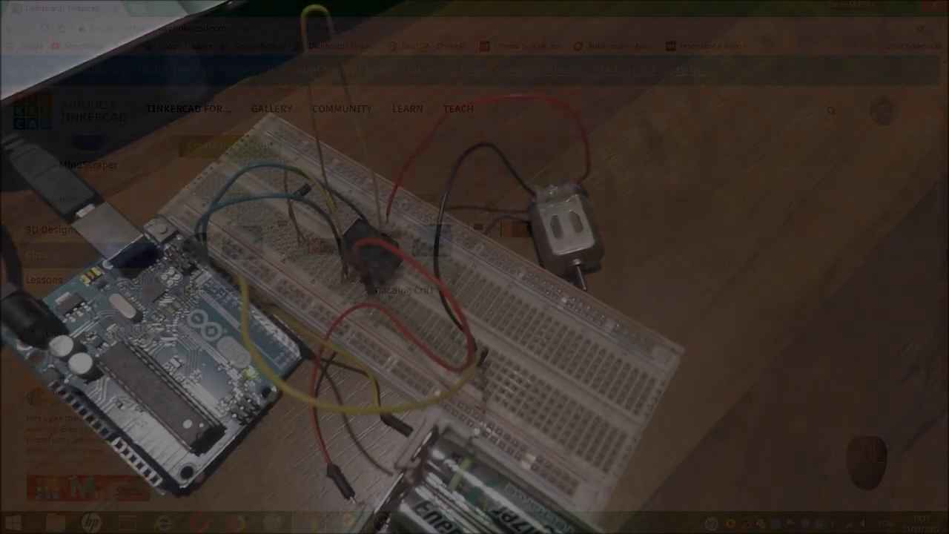